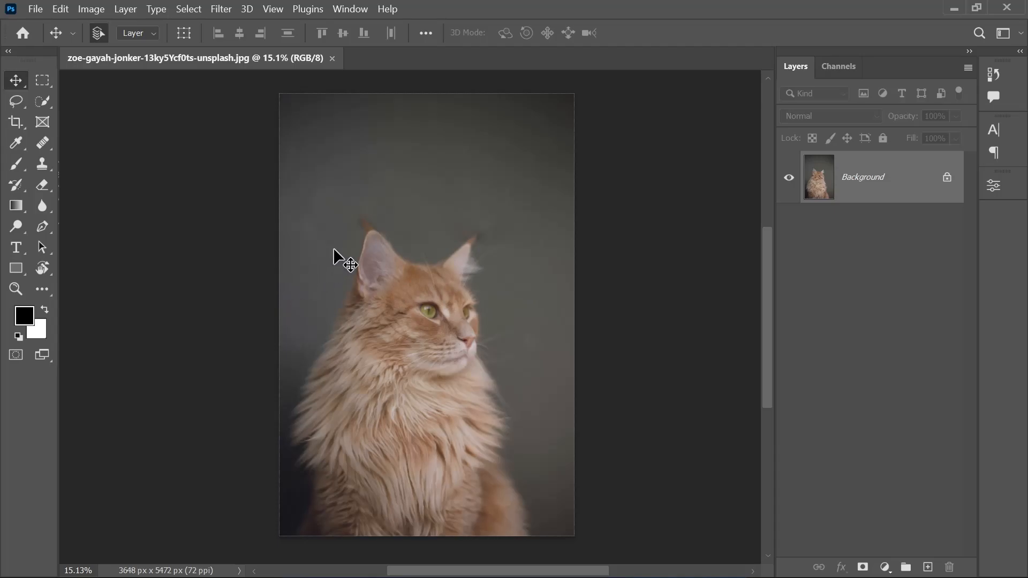
Step: Select the whole cat using the Object Selection tool in Rectangle mode
click(39, 98)
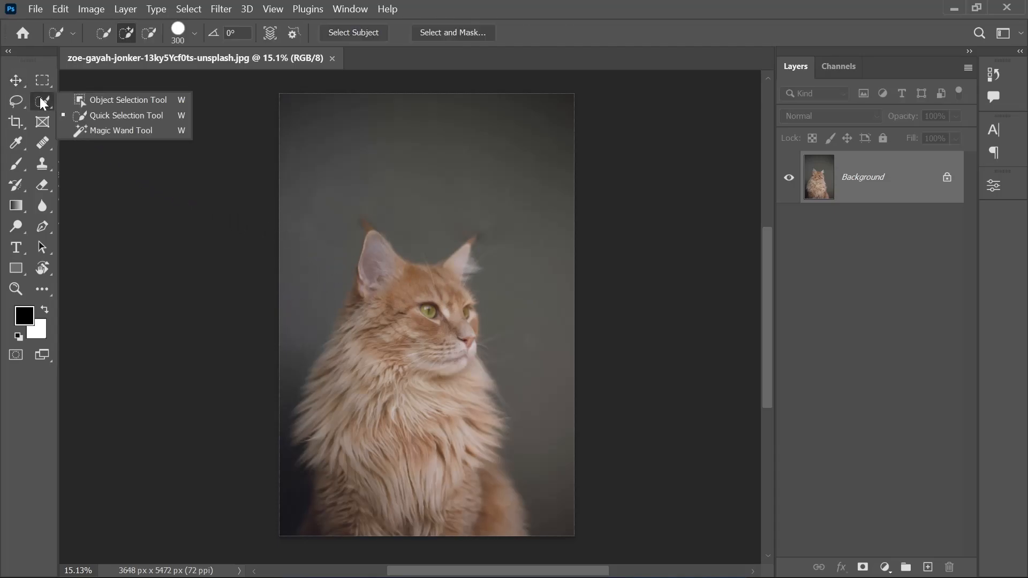
click(107, 114)
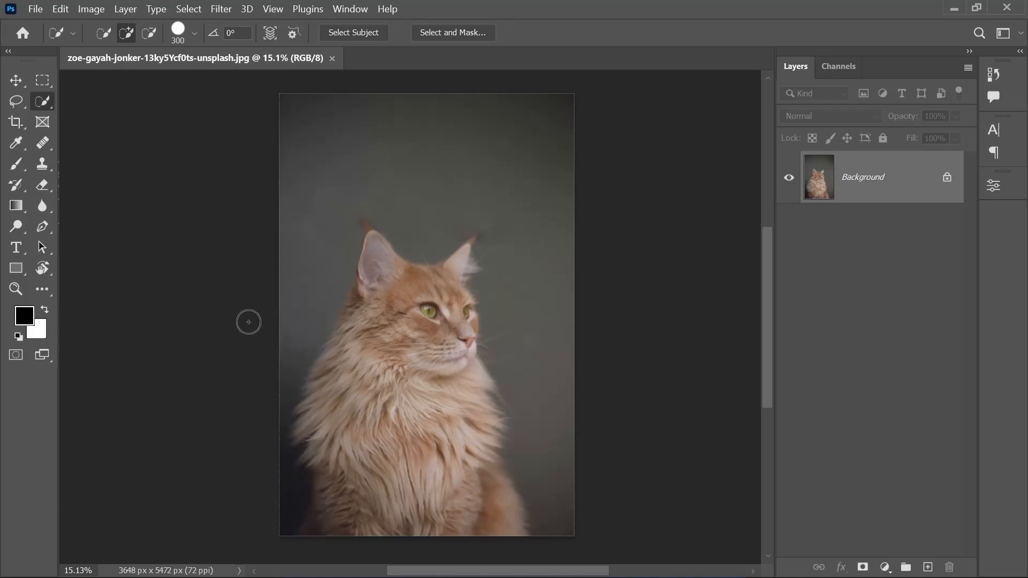
right_click(43, 99)
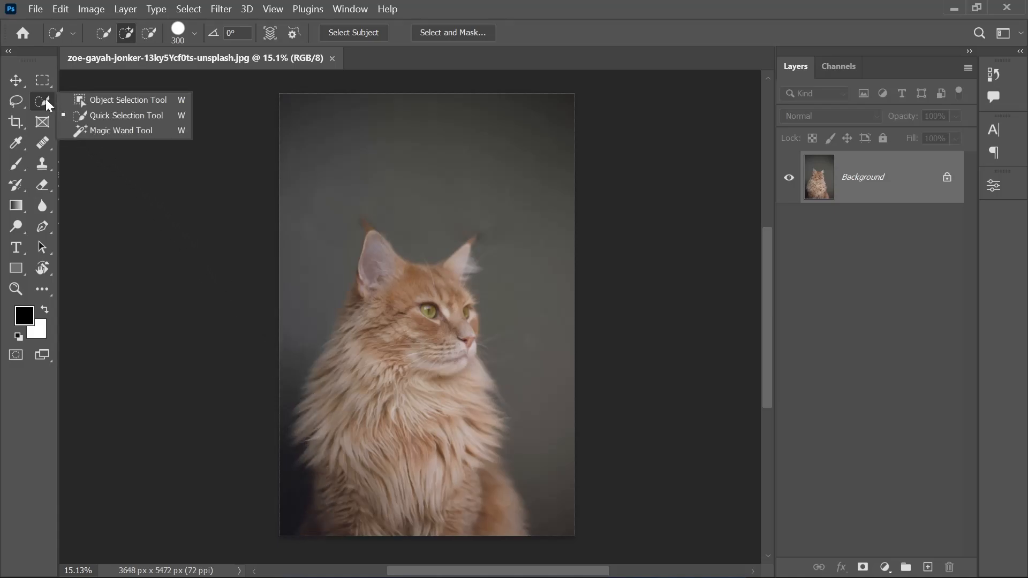
click(82, 106)
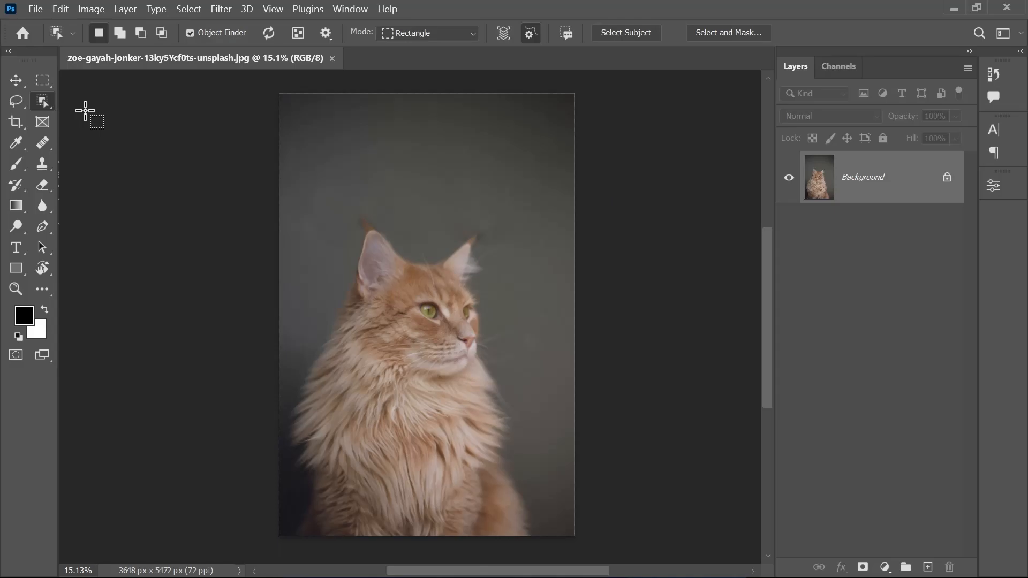
right_click(44, 100)
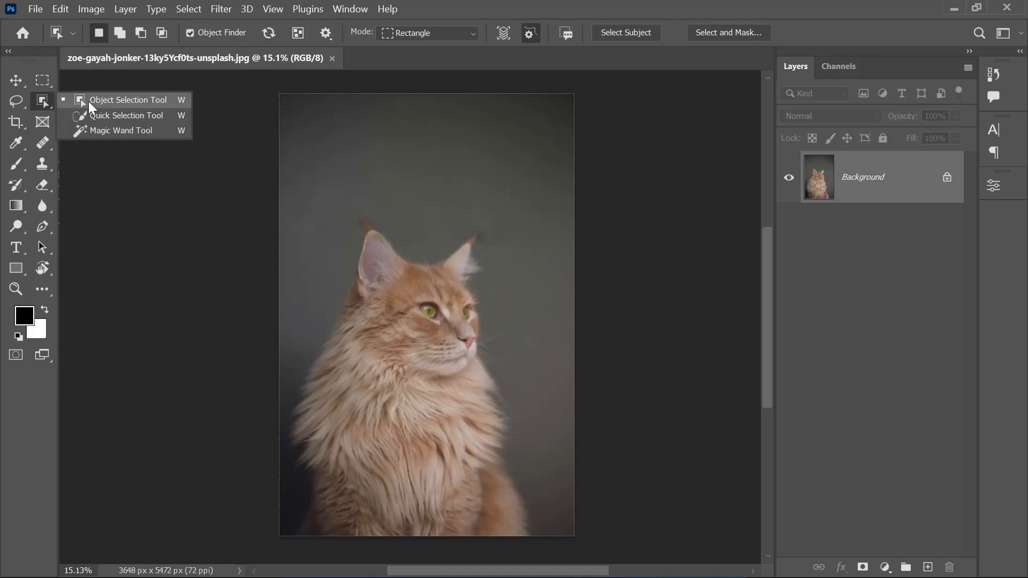
click(89, 101)
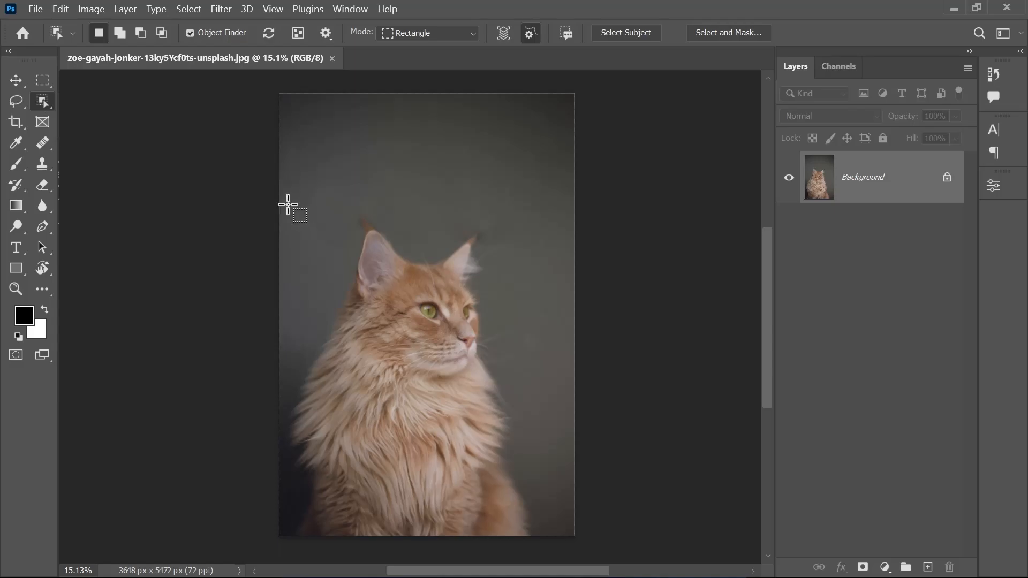
drag(288, 204, 430, 369)
drag(477, 410, 541, 550)
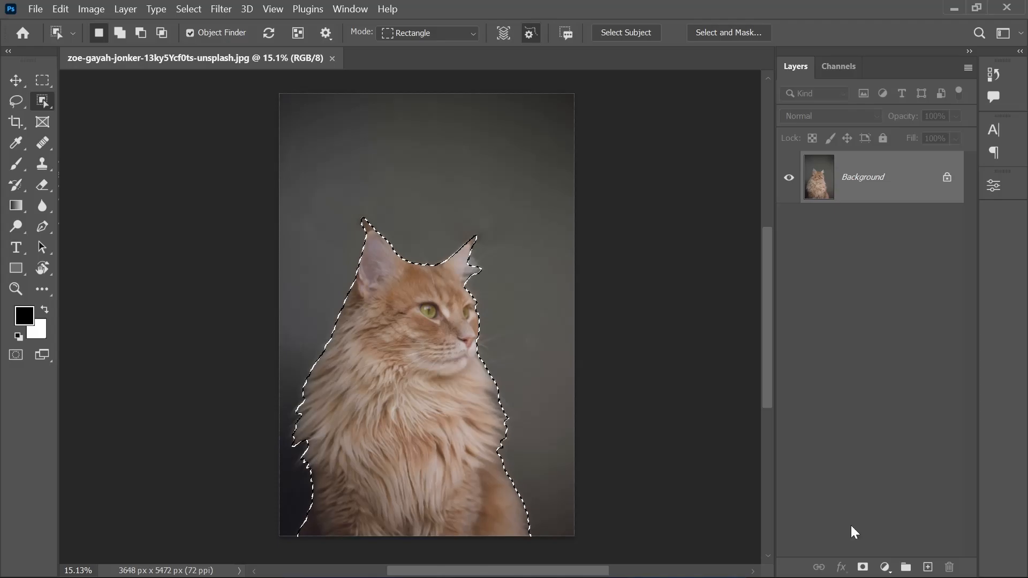
Step: Add a layer mask from the cat selection to hide the photo's background
click(863, 567)
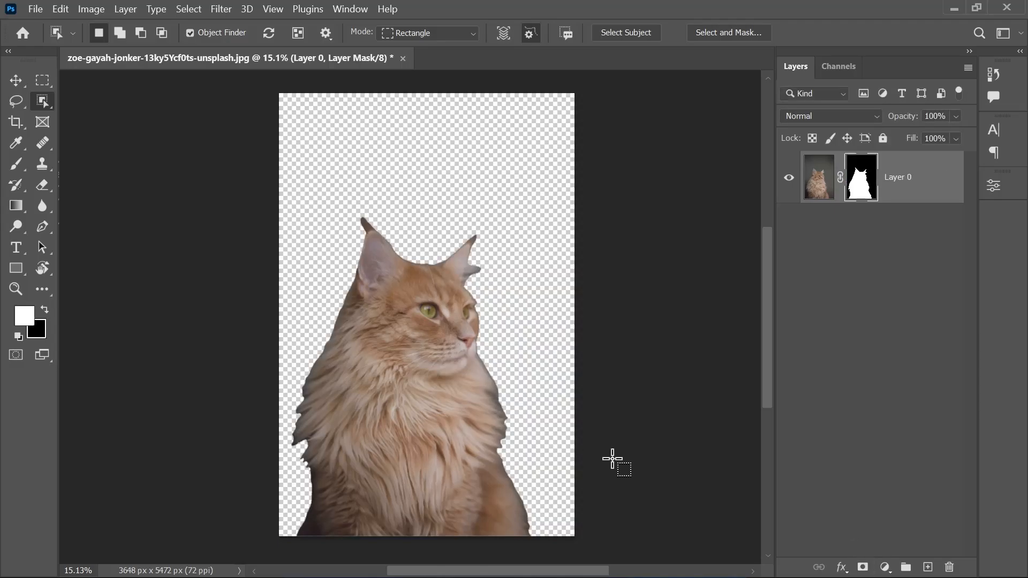
click(17, 82)
click(17, 81)
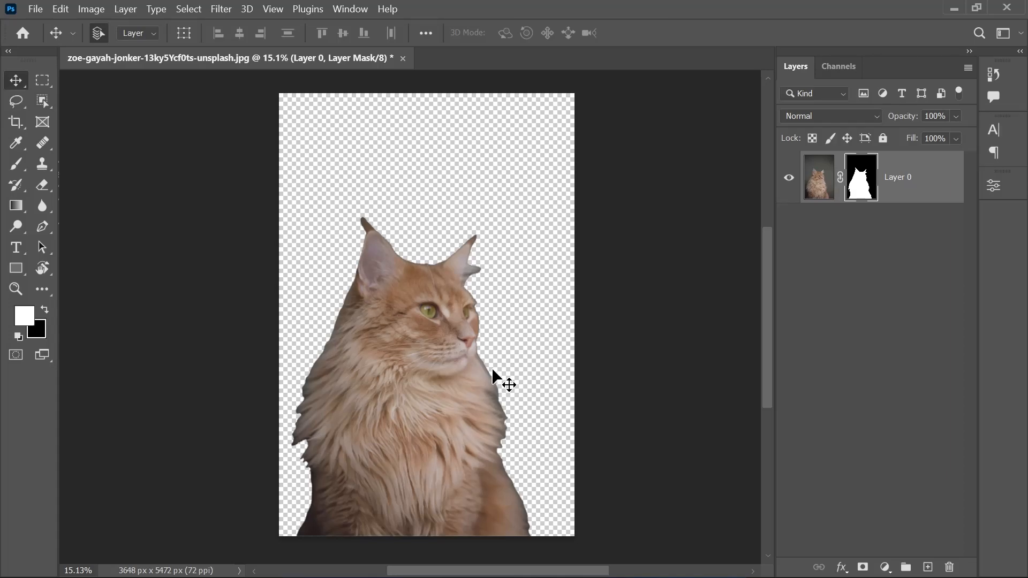
scroll(499, 380, up, 1)
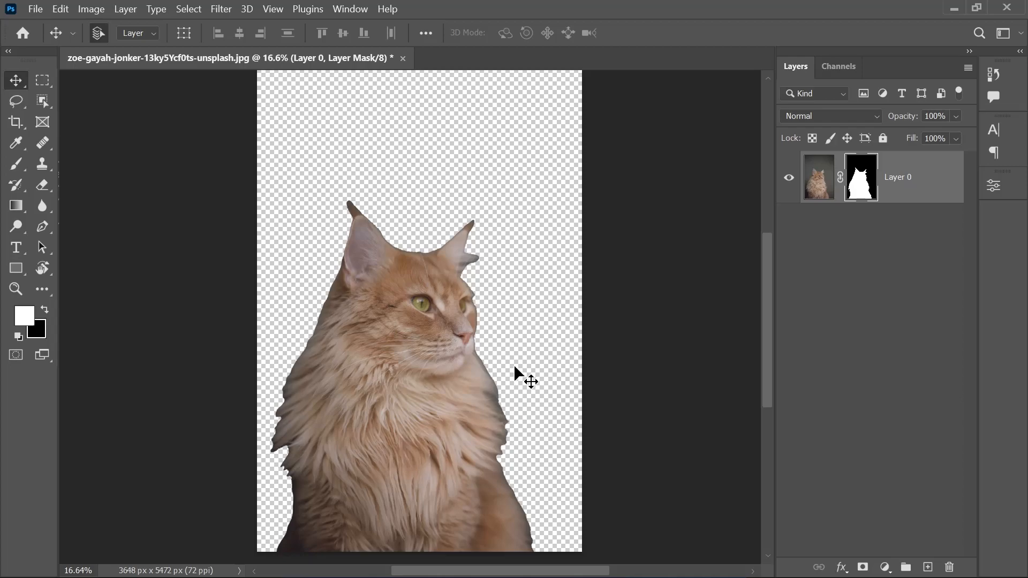
Step: Activate the Magic Wand tool and open the cat's layer mask in the Select and Mask workspace
click(43, 102)
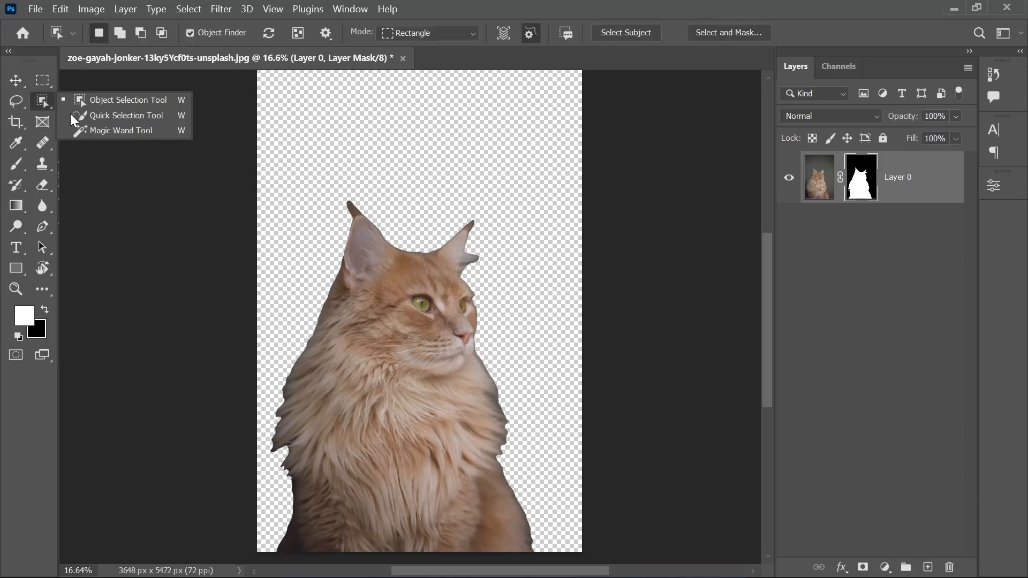
click(105, 129)
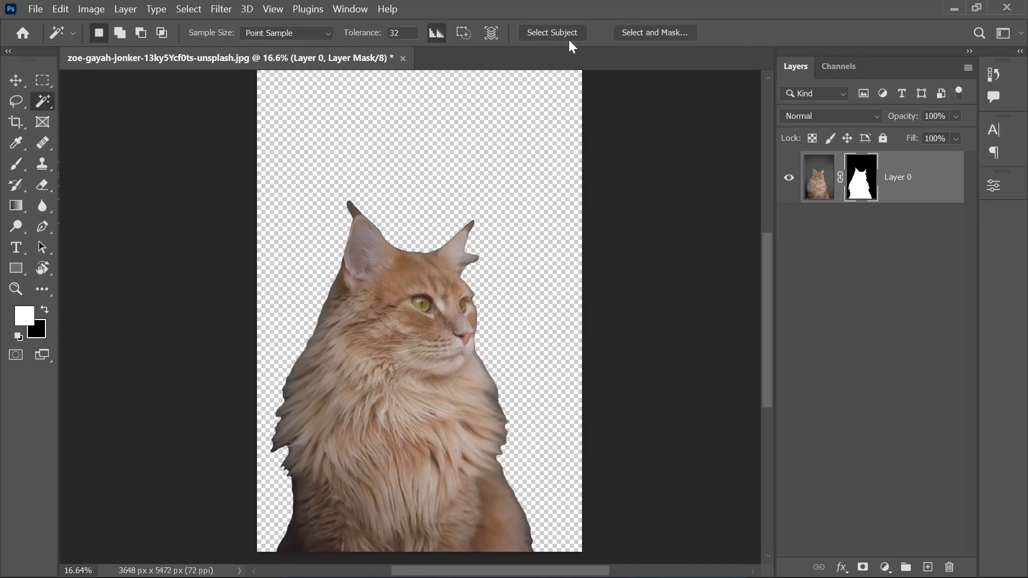
click(646, 35)
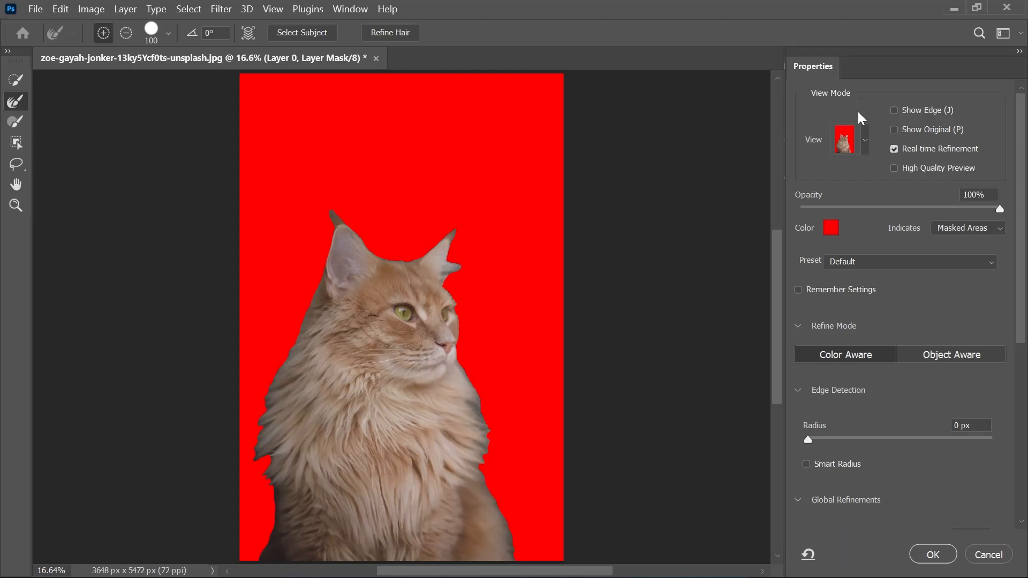
Step: Preview the cat cutout in the On Black view mode at 100% opacity
click(864, 138)
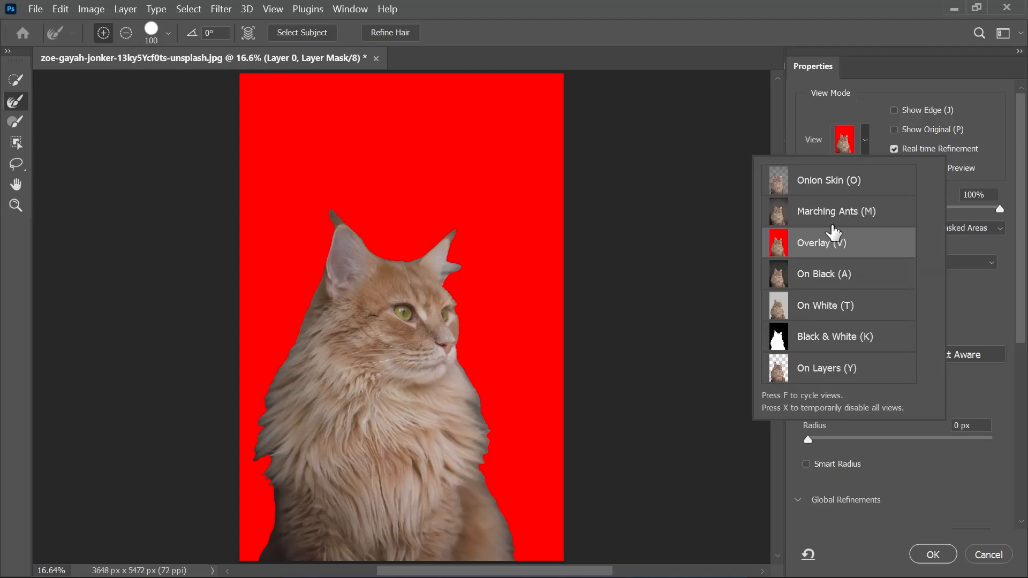
click(840, 276)
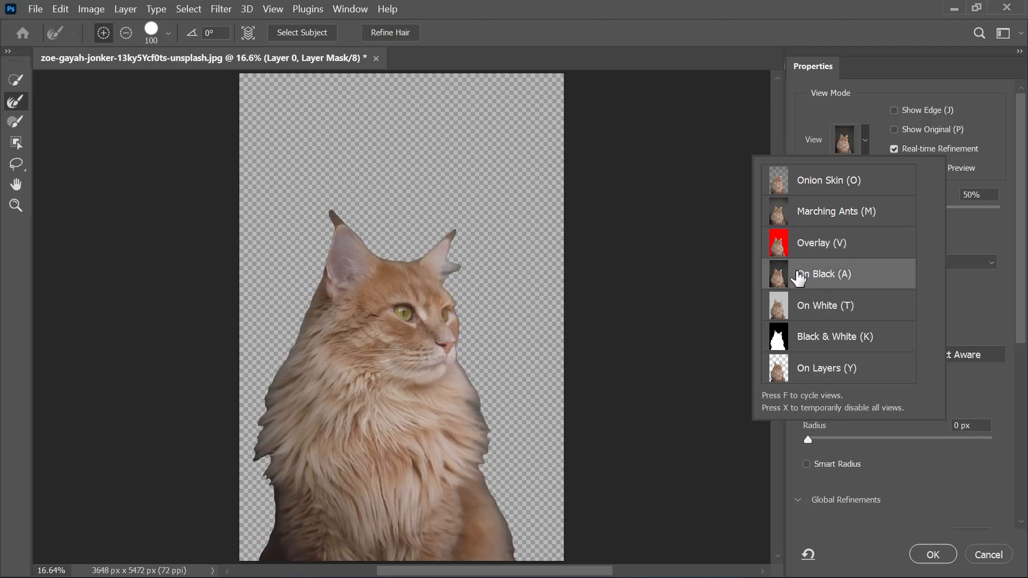
click(966, 233)
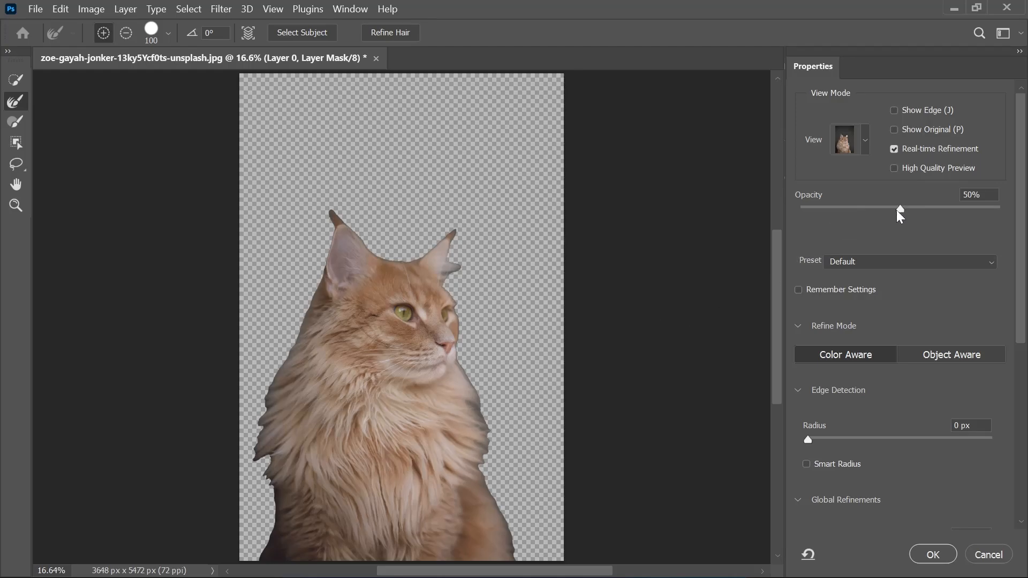
drag(897, 207, 1003, 217)
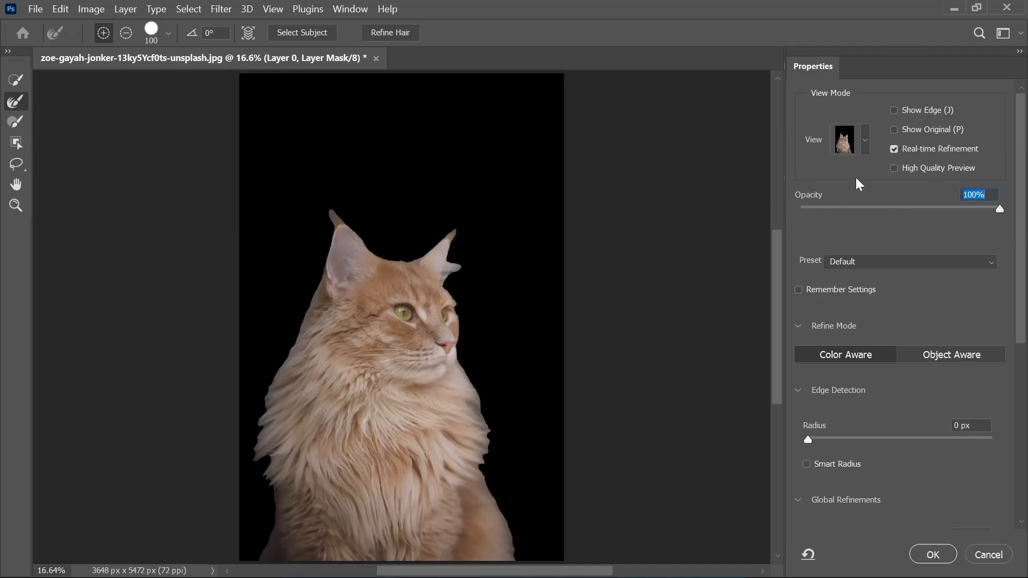
Step: Preview the cat cutout in the On White view mode, and return to the Overlay view
click(865, 140)
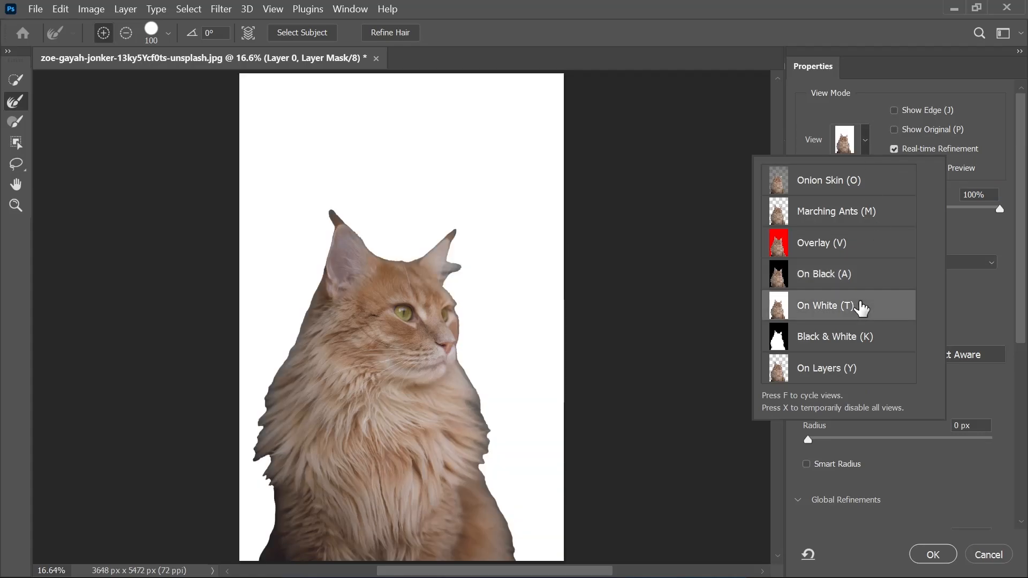
click(838, 245)
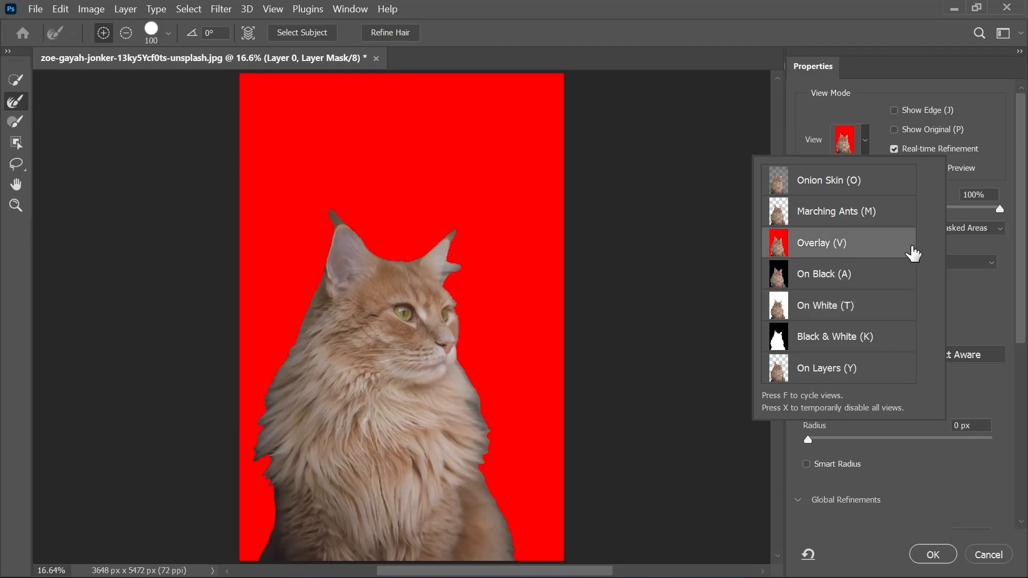
click(984, 247)
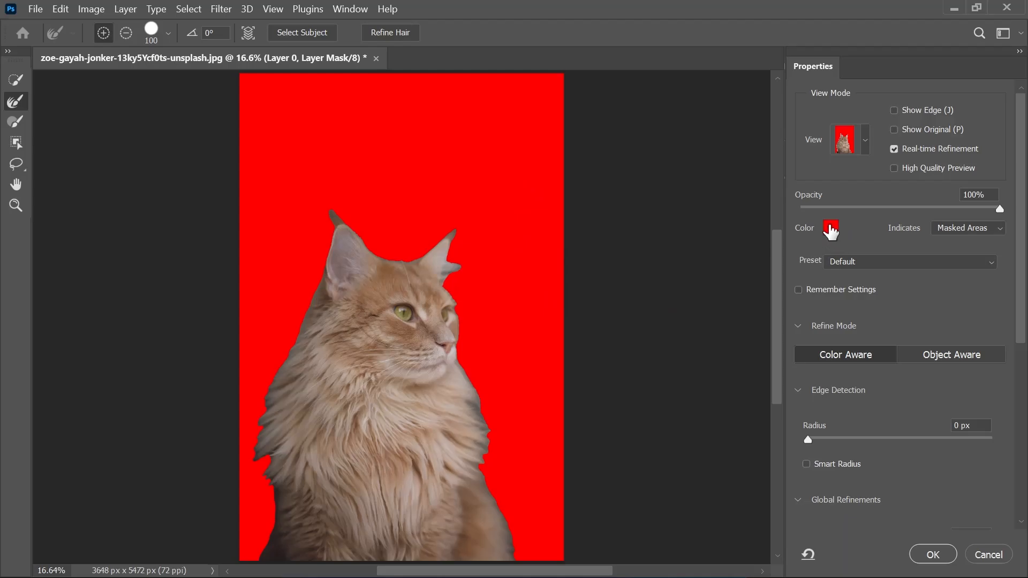
click(862, 141)
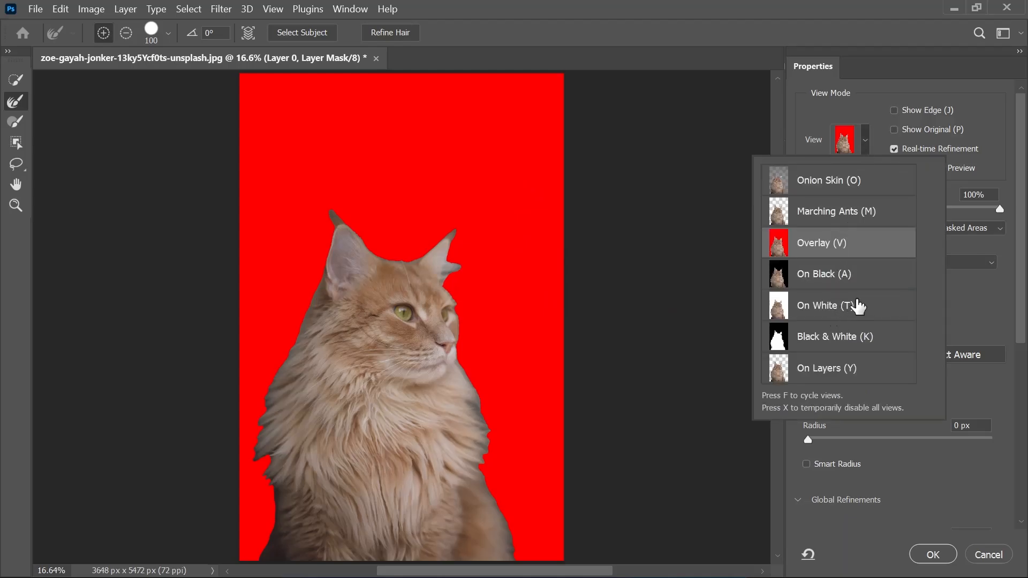
click(973, 298)
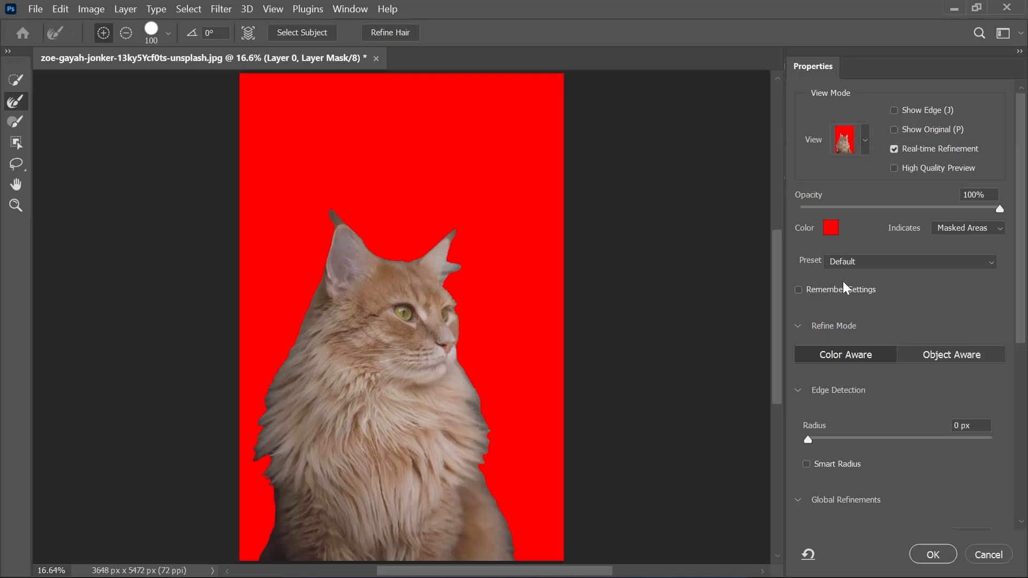
Step: Change the overlay colour for the masked areas to bright green
click(831, 229)
mouse_move(697, 208)
mouse_down()
mouse_move(656, 184)
mouse_move(714, 199)
mouse_up()
drag(751, 240, 738, 272)
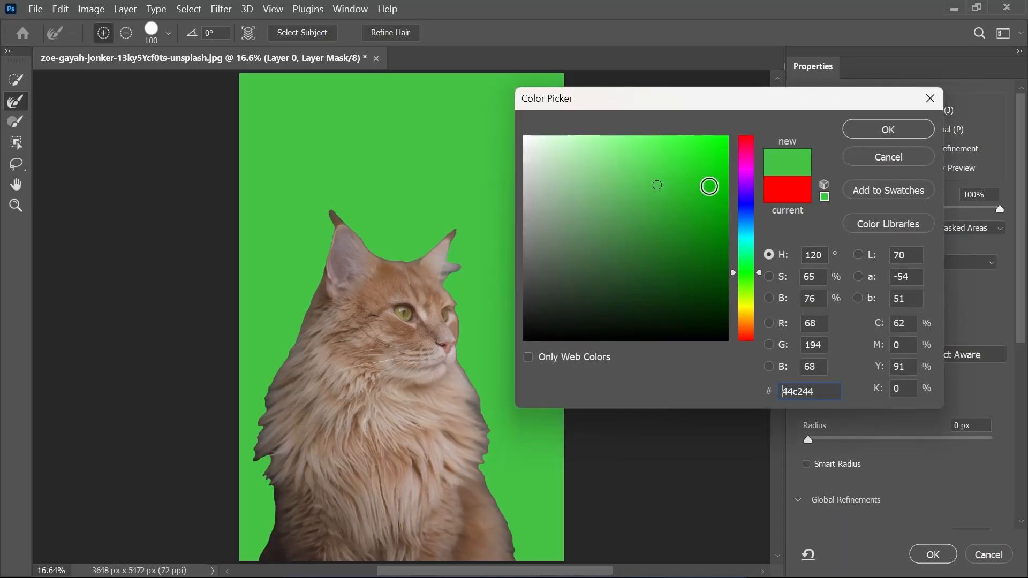
drag(828, 110, 835, 115)
click(888, 129)
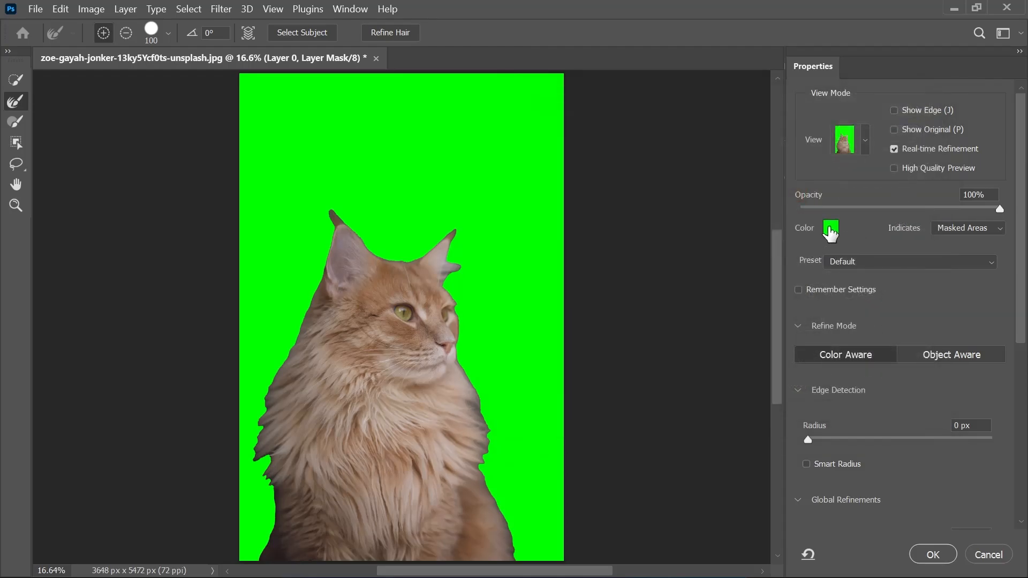
Step: Set the overlay colour for the masked areas back to red, ff0000
click(832, 229)
drag(749, 195, 750, 370)
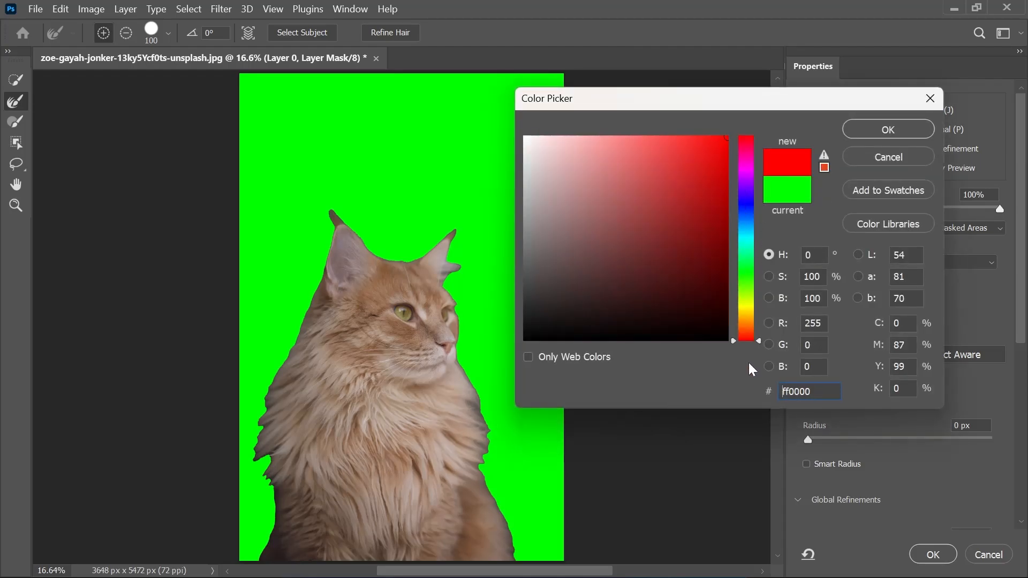
click(882, 137)
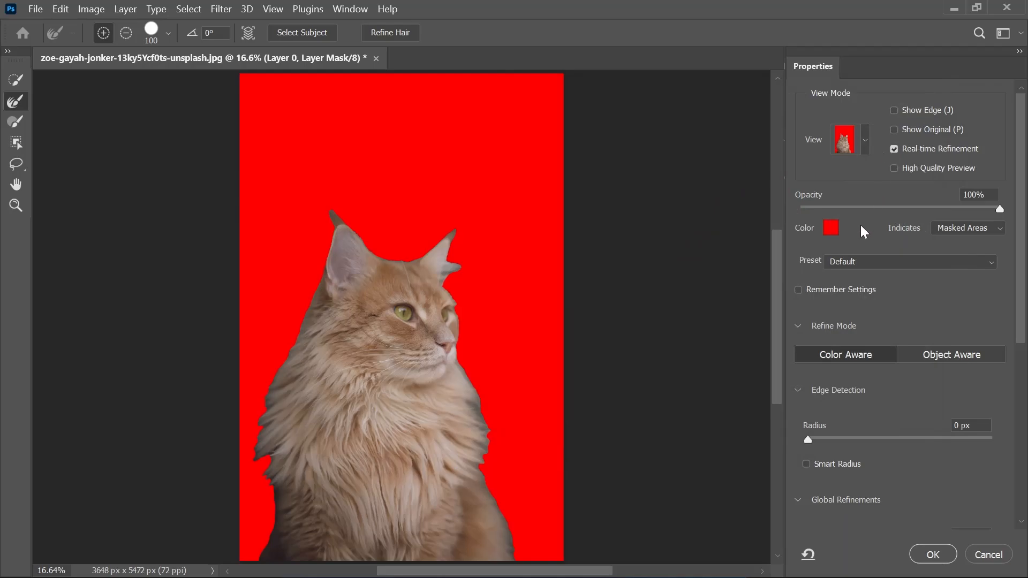
Step: Look over the edge detection and global refinement settings, and switch the mask preview to the Black & White view mode
scroll(1010, 296, down, 4)
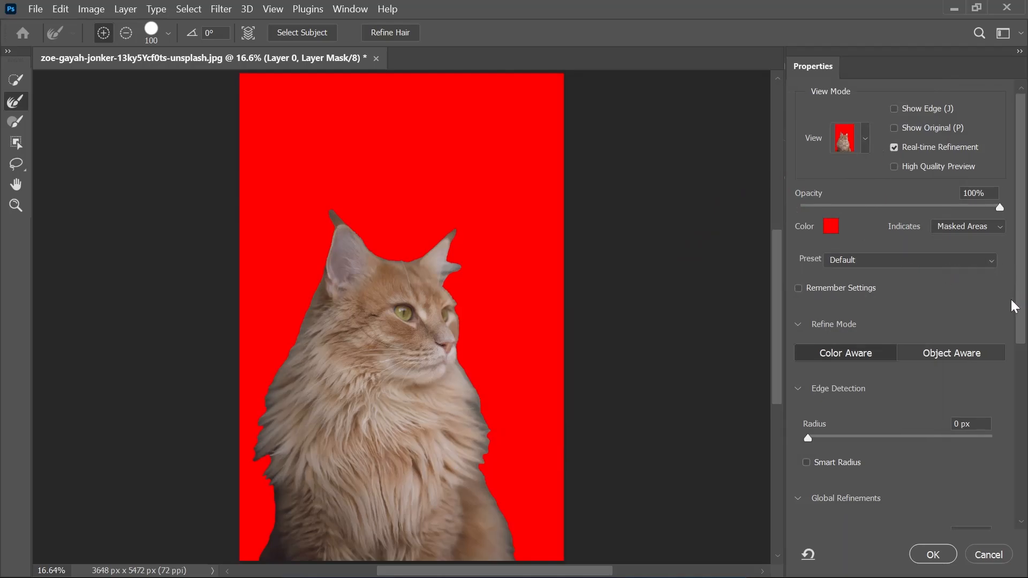
scroll(1002, 415, down, 2)
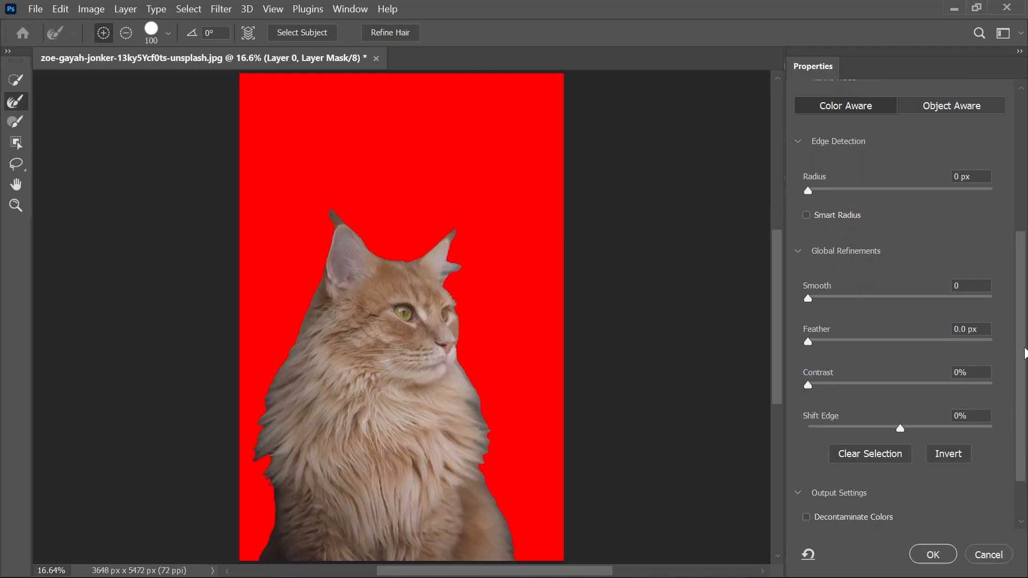
scroll(1011, 353, up, 3)
scroll(1012, 353, down, 2)
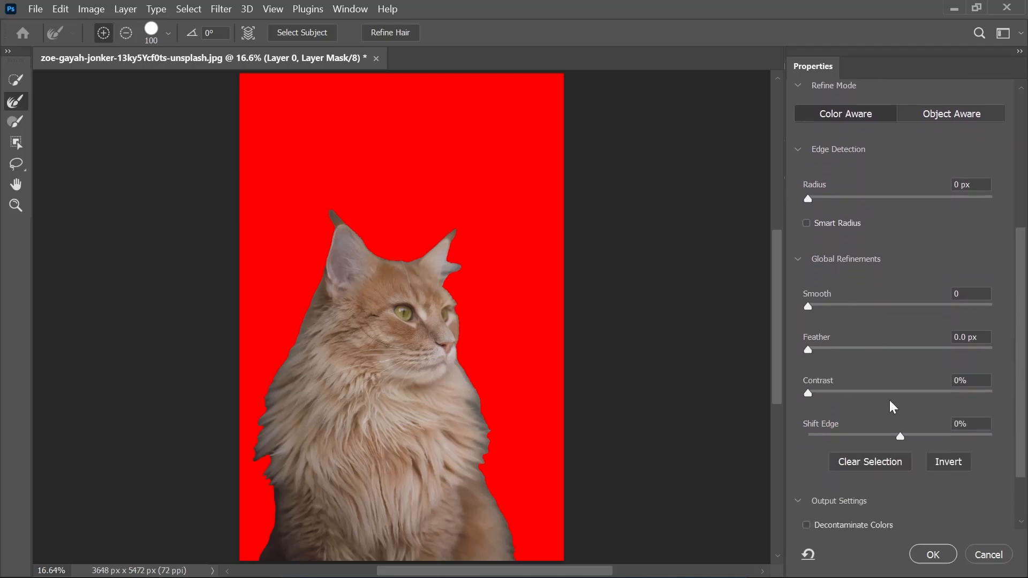
drag(1022, 360, 1014, 208)
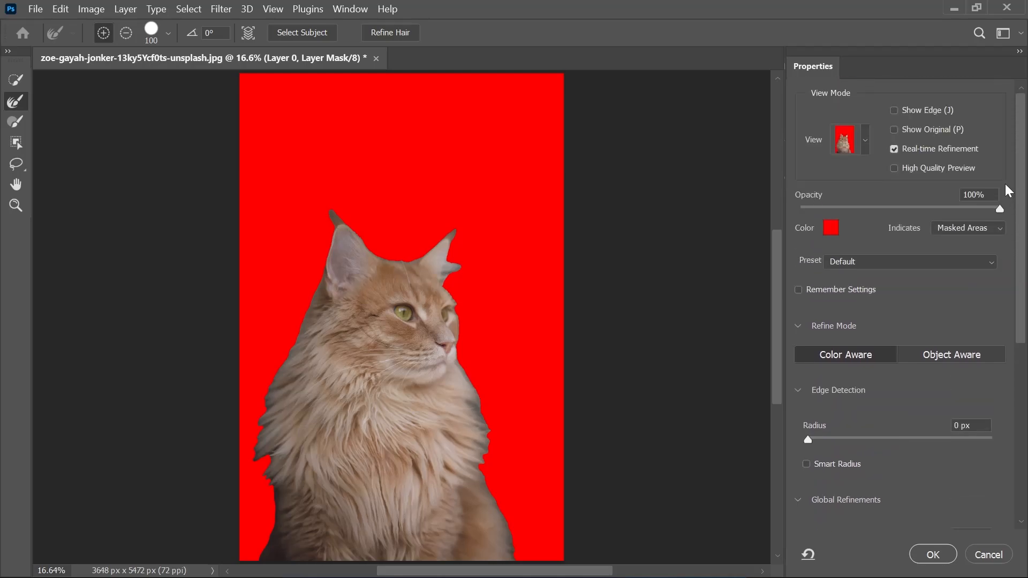
click(866, 139)
click(839, 349)
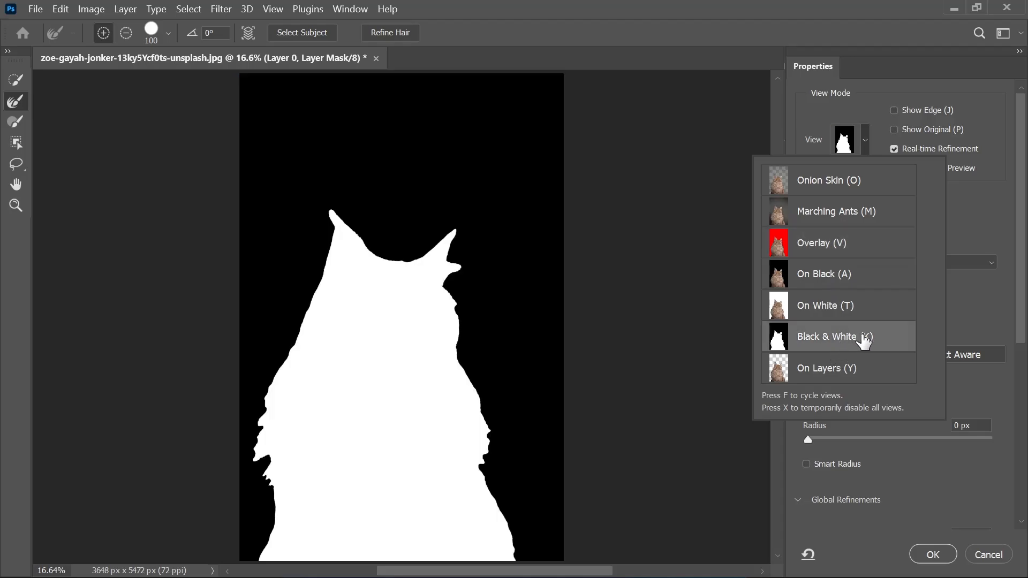
drag(1020, 274, 1012, 429)
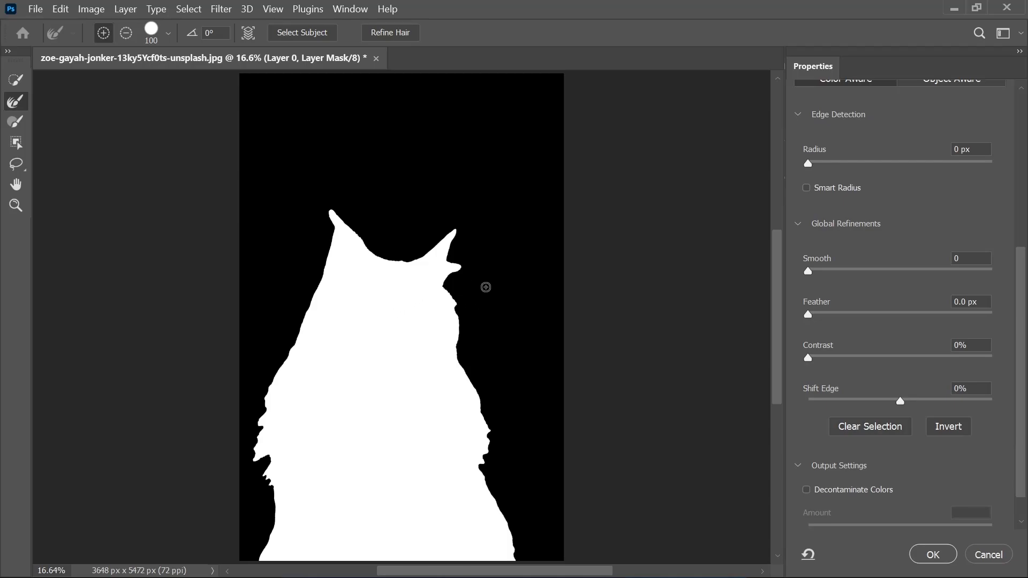
Step: Examine the mask's outline up close along the cat's face, below the ear on the right side
click(16, 205)
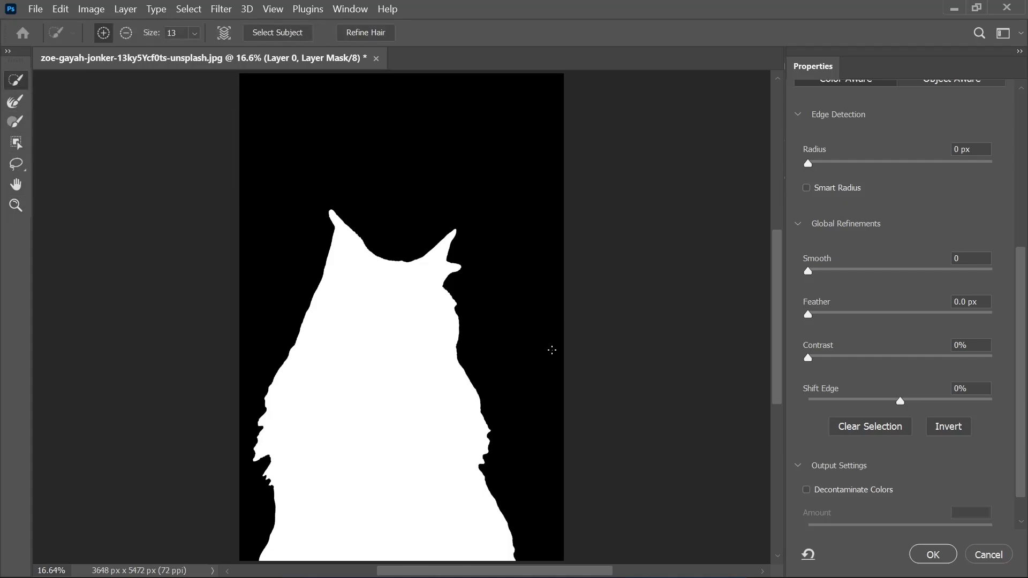
key(alt)
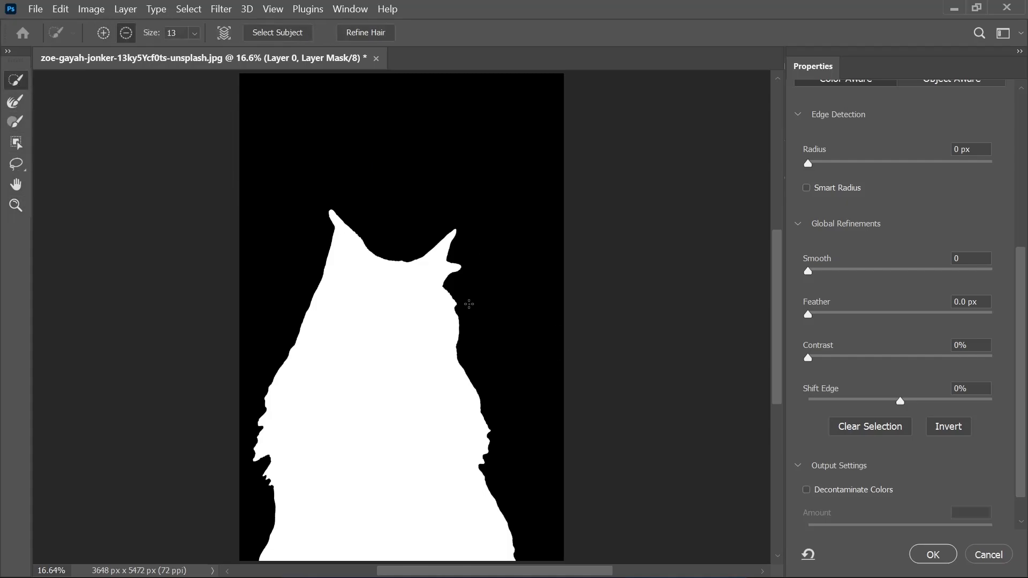
scroll(460, 300, up, 3)
scroll(446, 294, up, 2)
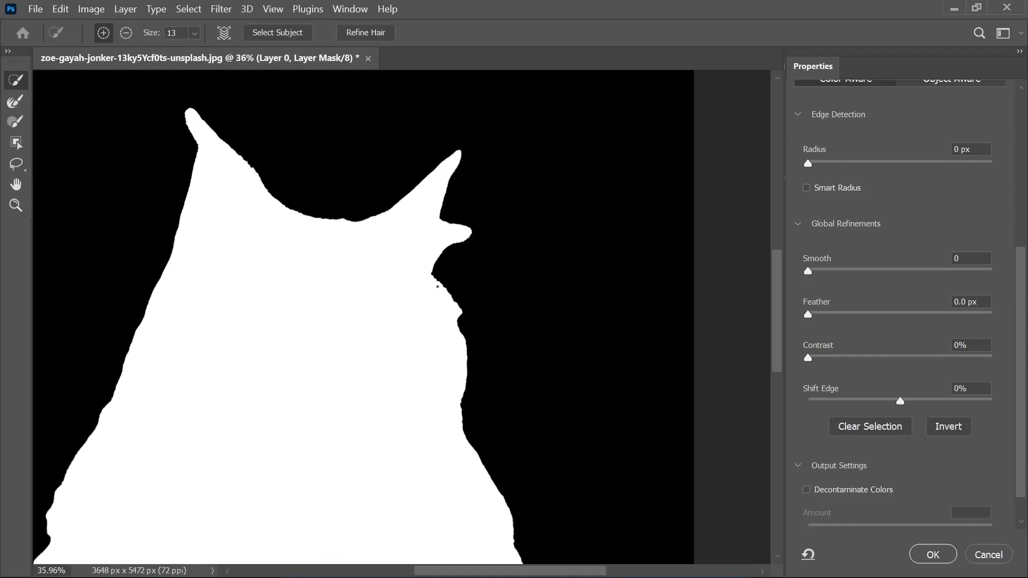
scroll(437, 286, up, 1)
scroll(437, 286, down, 2)
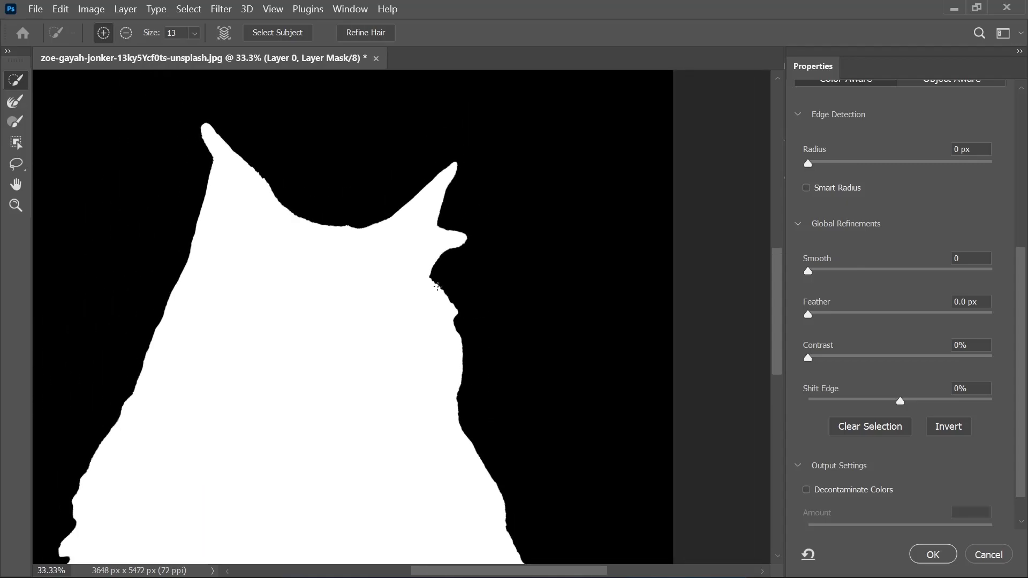
scroll(437, 286, up, 1)
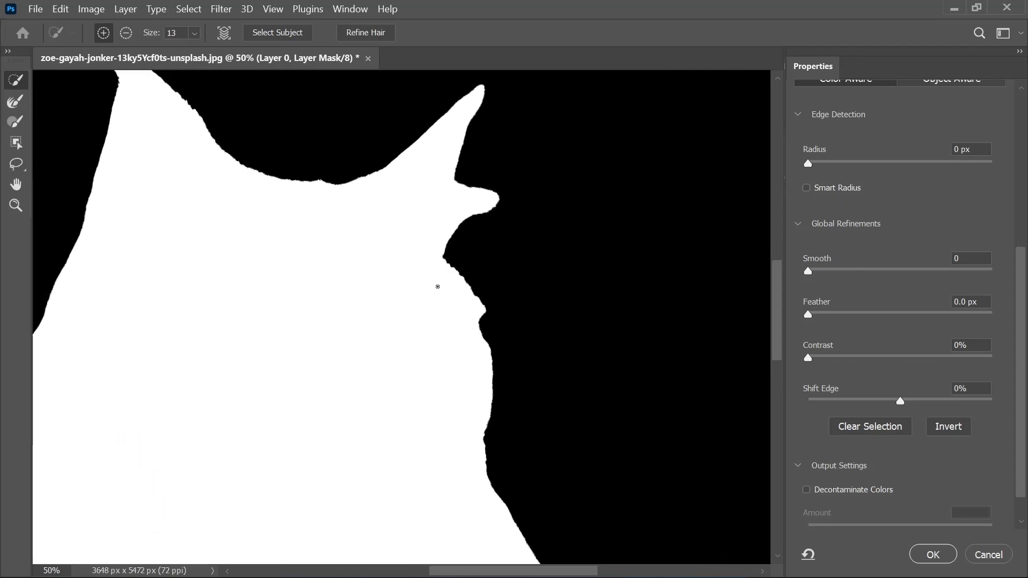
scroll(437, 287, up, 4)
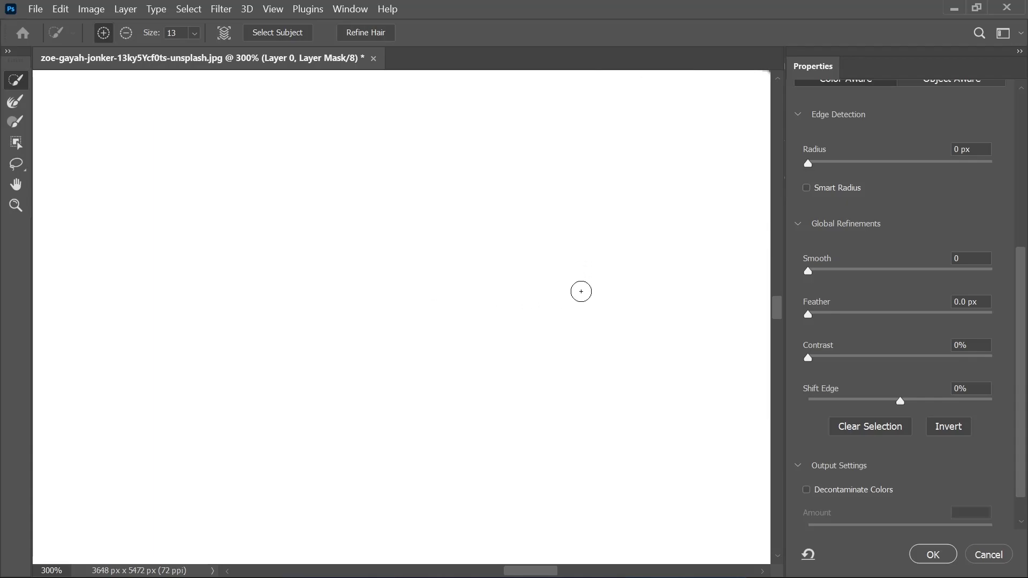
mouse_move(642, 249)
mouse_down()
mouse_move(323, 336)
mouse_move(323, 300)
mouse_move(309, 287)
mouse_up()
scroll(432, 309, down, 2)
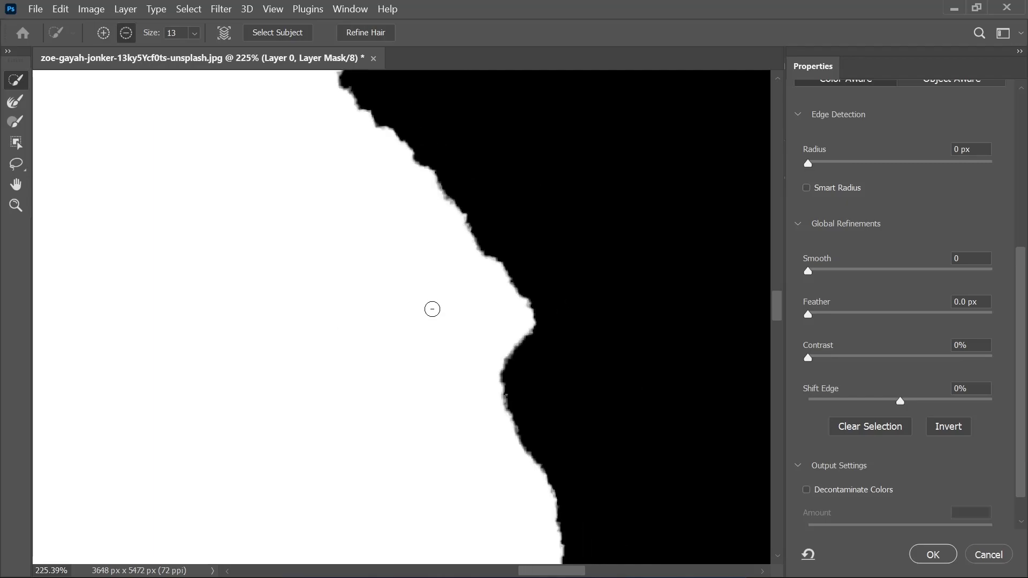
scroll(432, 309, down, 3)
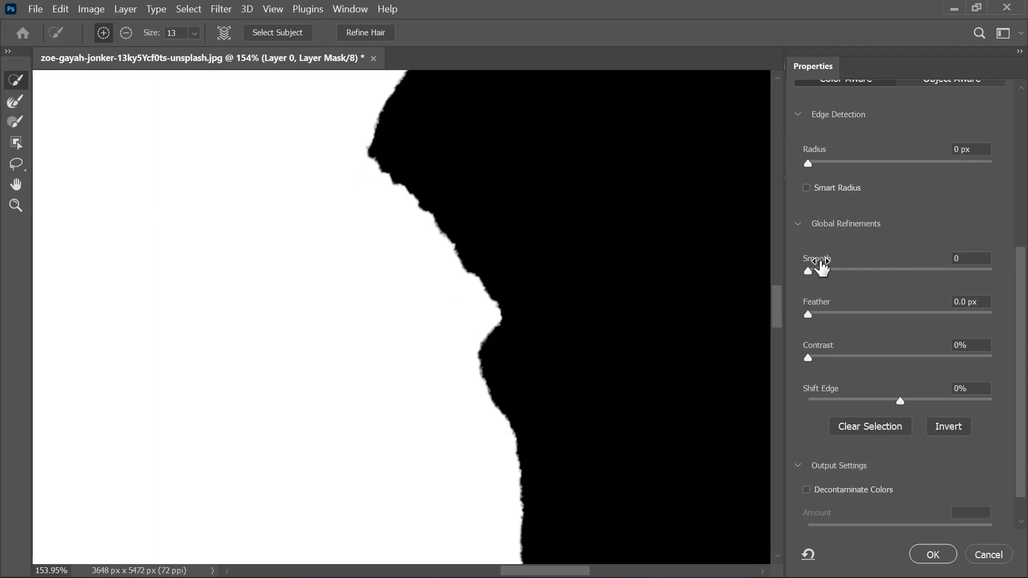
Step: Try a Smooth value of 16 on the mask edge, and reset it to 0
drag(822, 266, 835, 267)
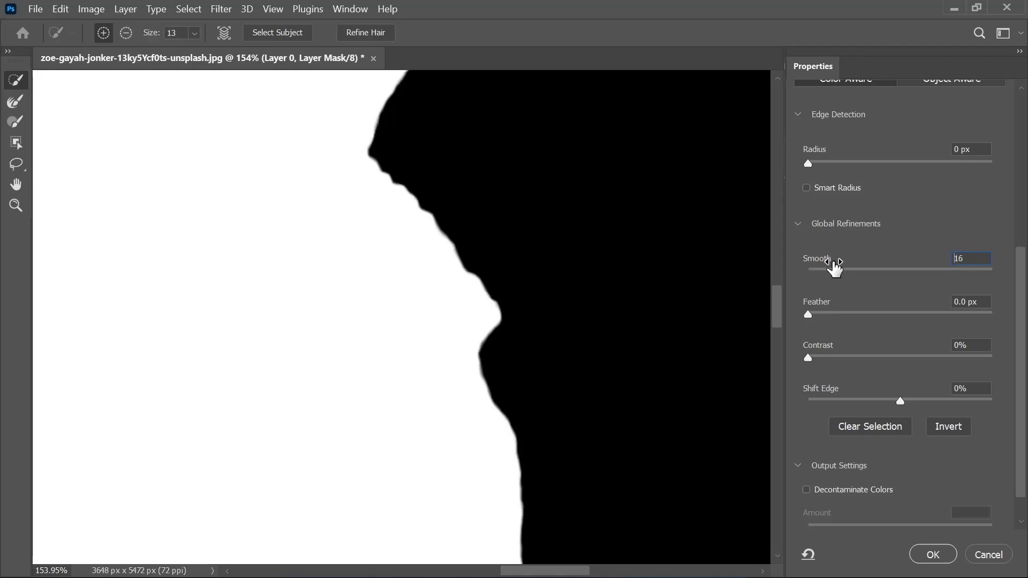
key(y)
key(k)
drag(836, 271, 785, 270)
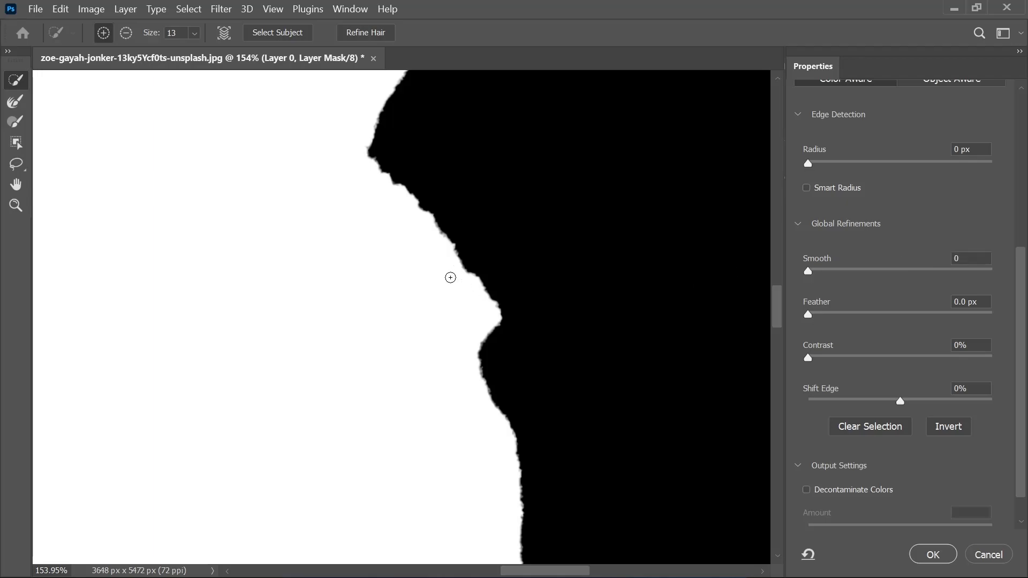
Step: Try feathering the whole mask by about 650 px, and reset the feather to 0 px
scroll(349, 236, down, 5)
scroll(271, 213, down, 6)
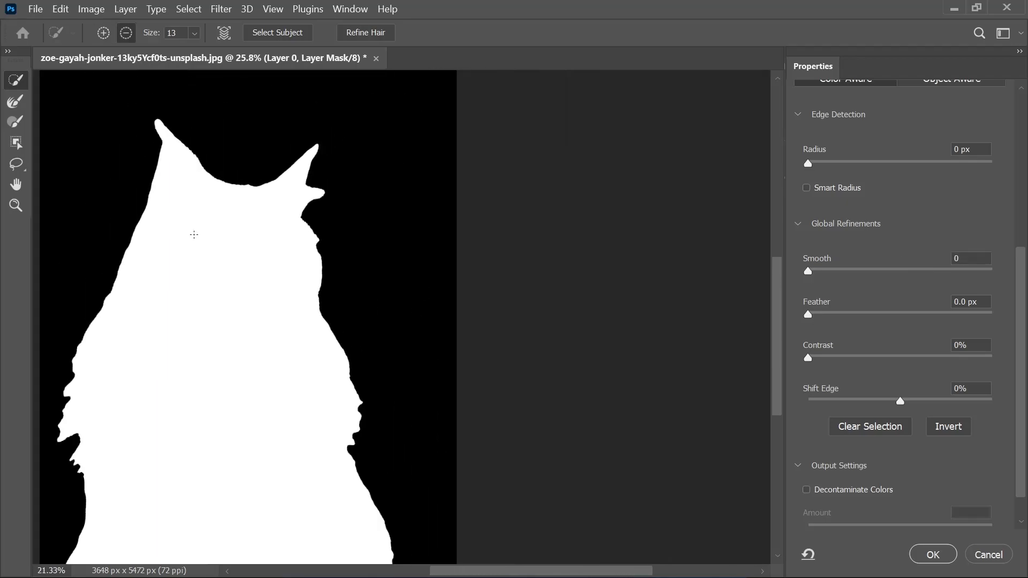
drag(187, 233, 363, 277)
drag(810, 313, 981, 328)
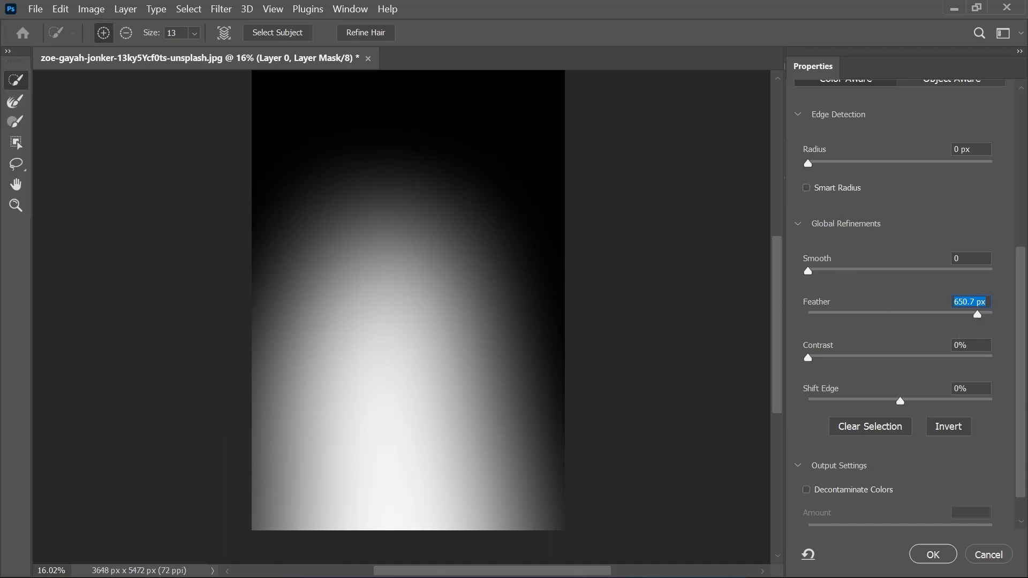
drag(975, 314, 795, 304)
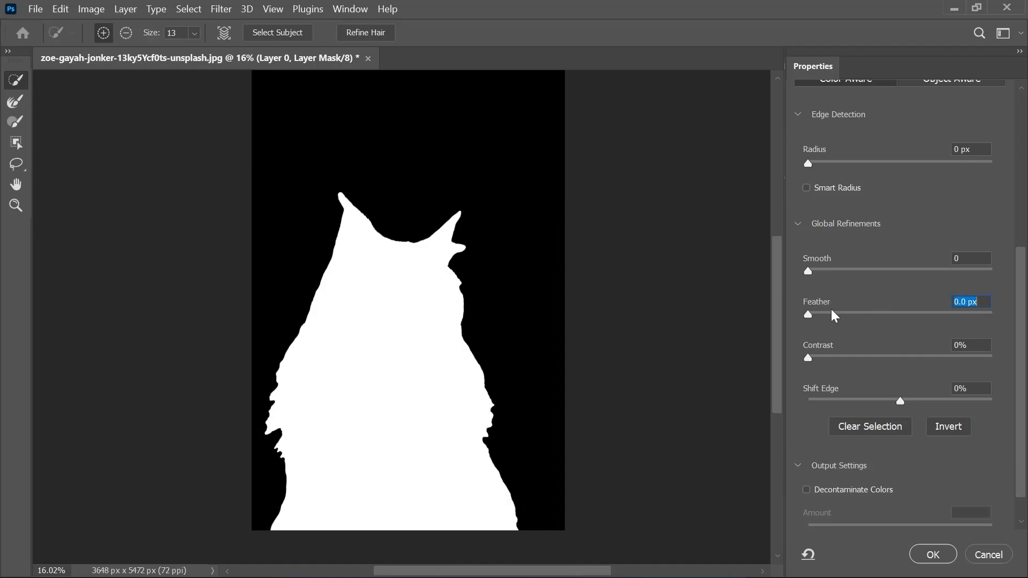
Step: Try a higher Contrast on the mask edge beside the cat's face, and reset it to 0%
key(alt)
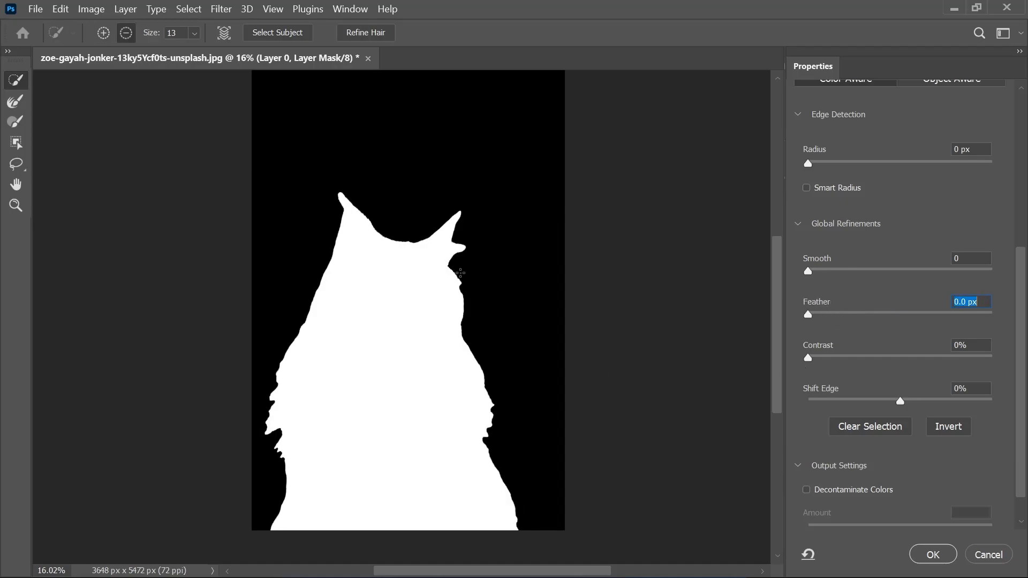
click(461, 271)
scroll(460, 272, up, 5)
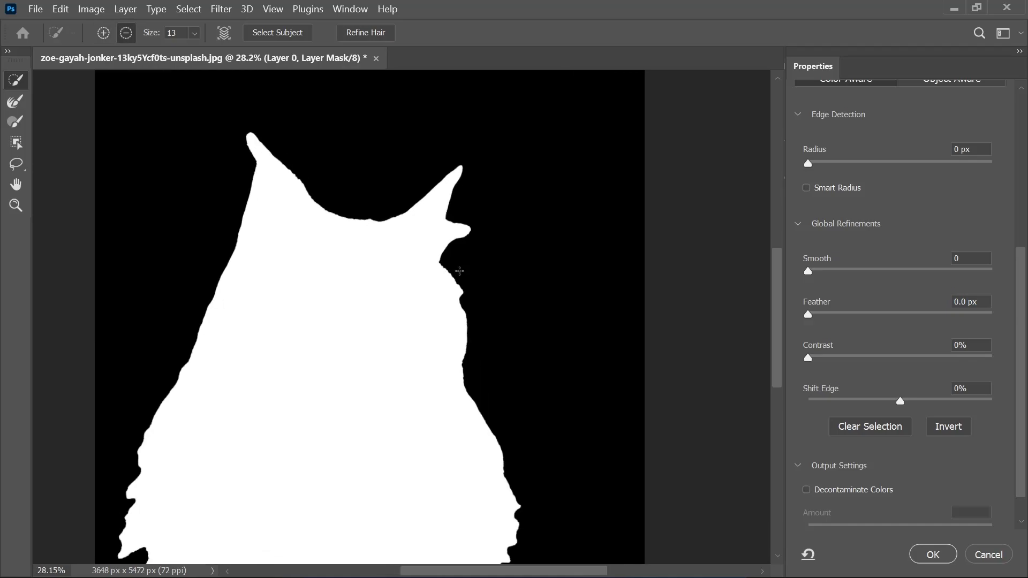
scroll(458, 273, up, 6)
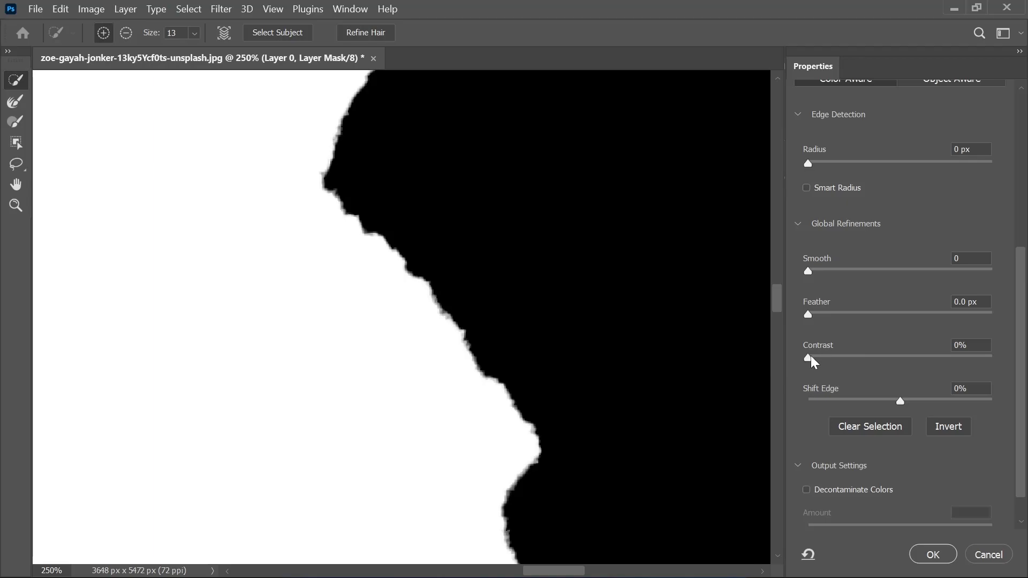
drag(864, 359, 794, 342)
key(ctrl+0)
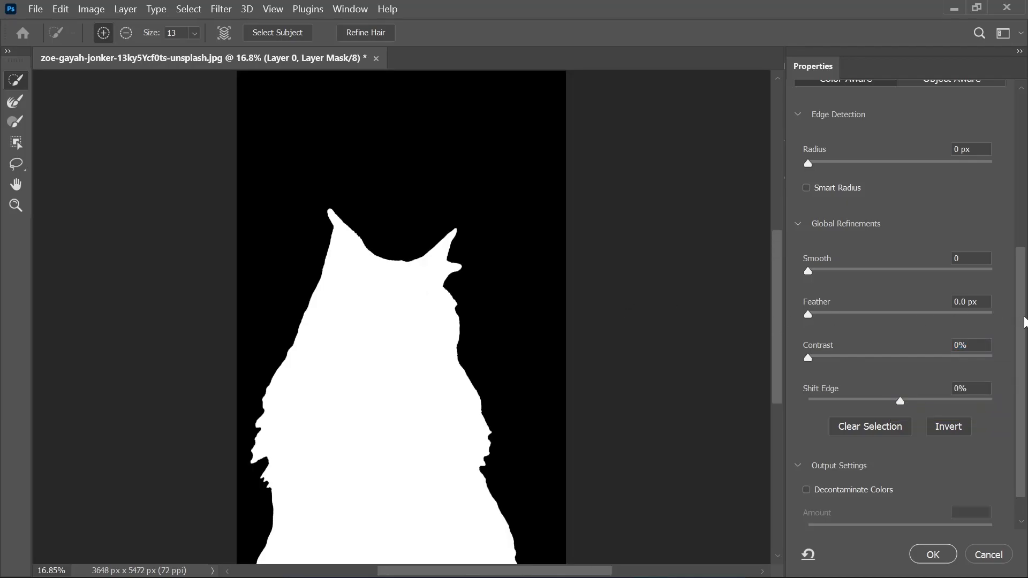
Step: Switch the mask preview back to the Overlay view mode
drag(1017, 287, 998, 137)
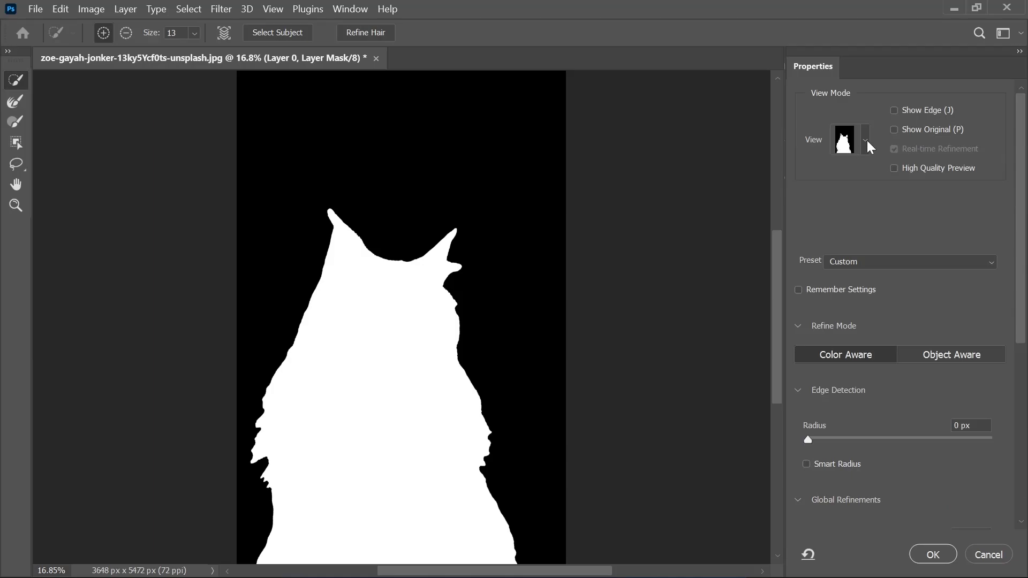
click(866, 140)
click(844, 248)
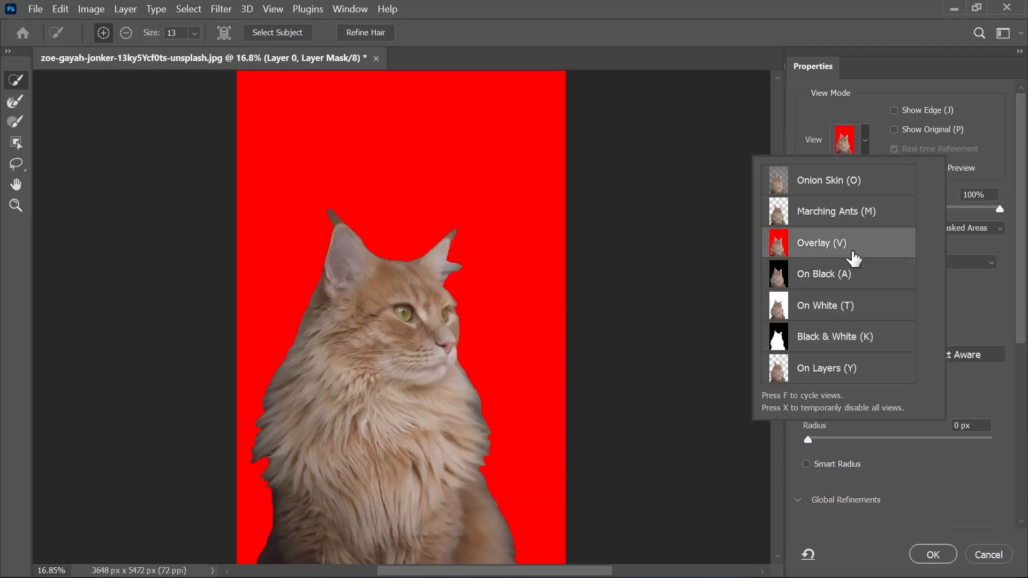
drag(1021, 276, 1021, 410)
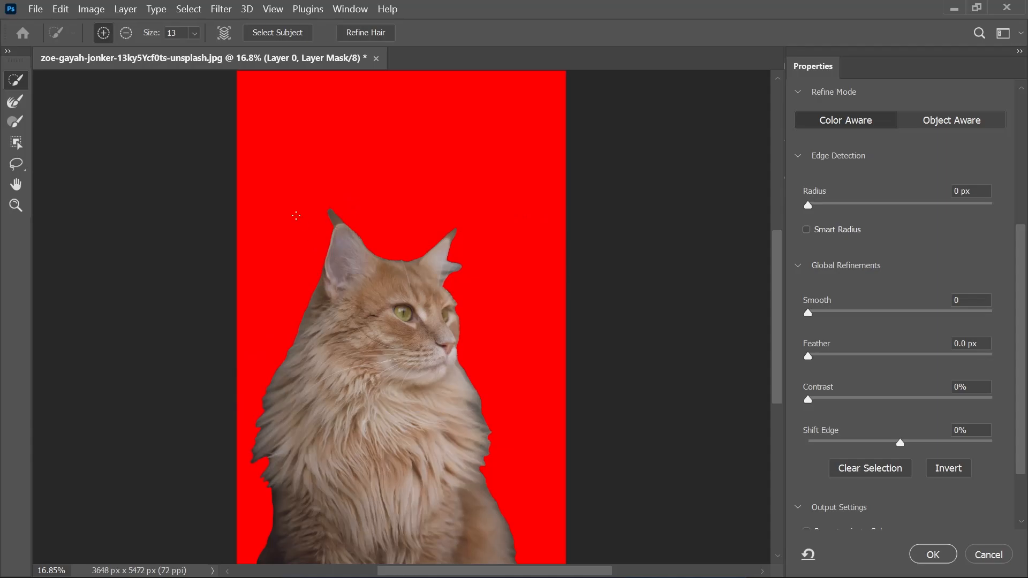
Step: Refine the fur edge down the cat's left side, from the ear tip to the image bottom, with a 300 px Refine Edge Brush
click(16, 103)
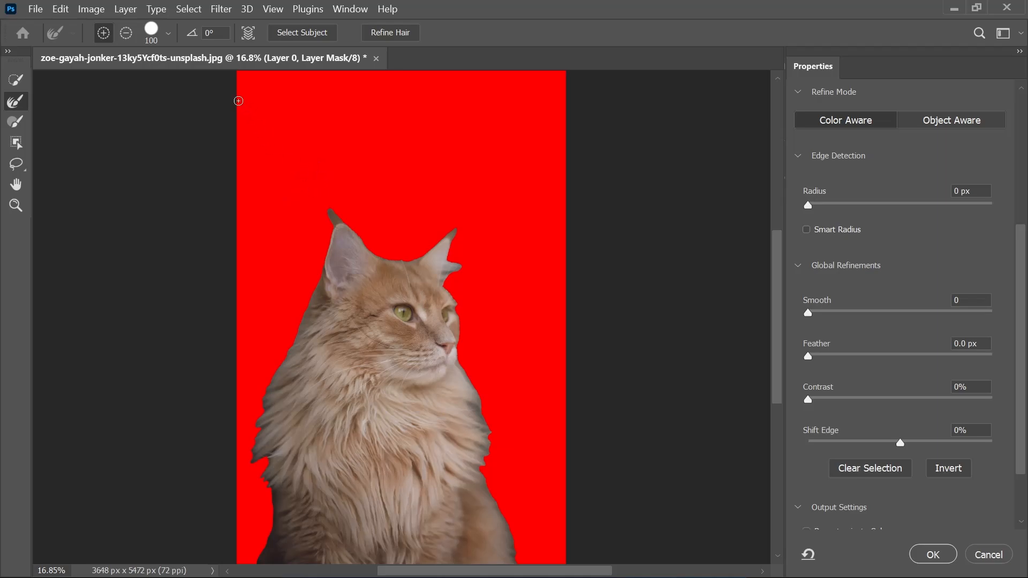
click(168, 33)
drag(154, 79, 176, 79)
click(497, 30)
key(bracketright)
key(bracketright)
key(bracketright)
key(bracketright)
key(bracketright)
key(bracketright)
key(bracketright)
key(bracketleft)
key(bracketleft)
key(bracketleft)
key(bracketleft)
key(bracketleft)
key(bracketright)
key(bracketright)
key(bracketleft)
key(bracketright)
key(bracketright)
key(bracketleft)
key(bracketleft)
mouse_move(319, 208)
mouse_down()
mouse_move(307, 316)
mouse_move(269, 375)
mouse_move(259, 418)
mouse_move(267, 519)
mouse_move(241, 576)
mouse_up()
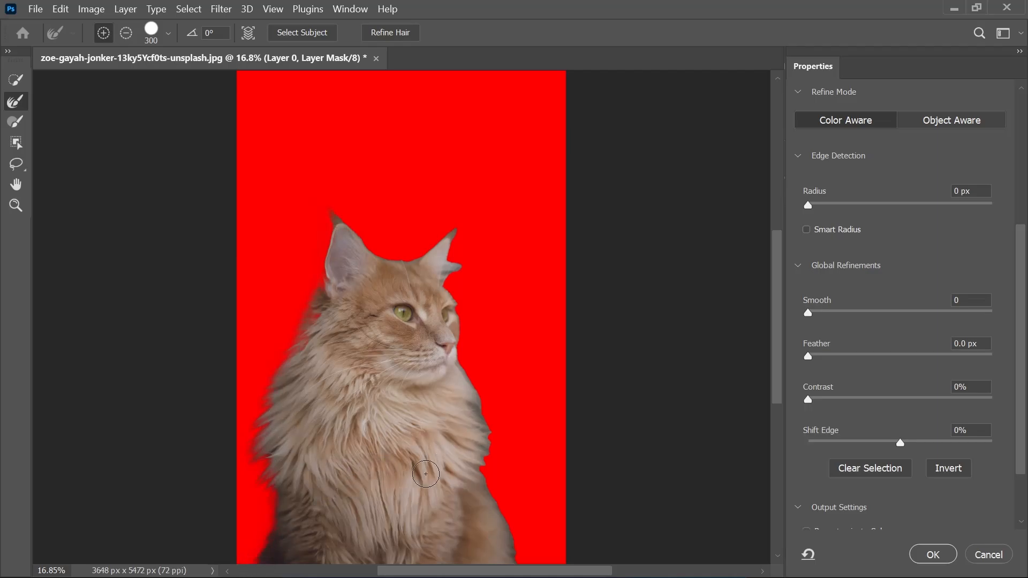
Step: Refine the fur edge up the cat's right side, from the image bottom to the chin, with the same brush
scroll(225, 436, up, 6)
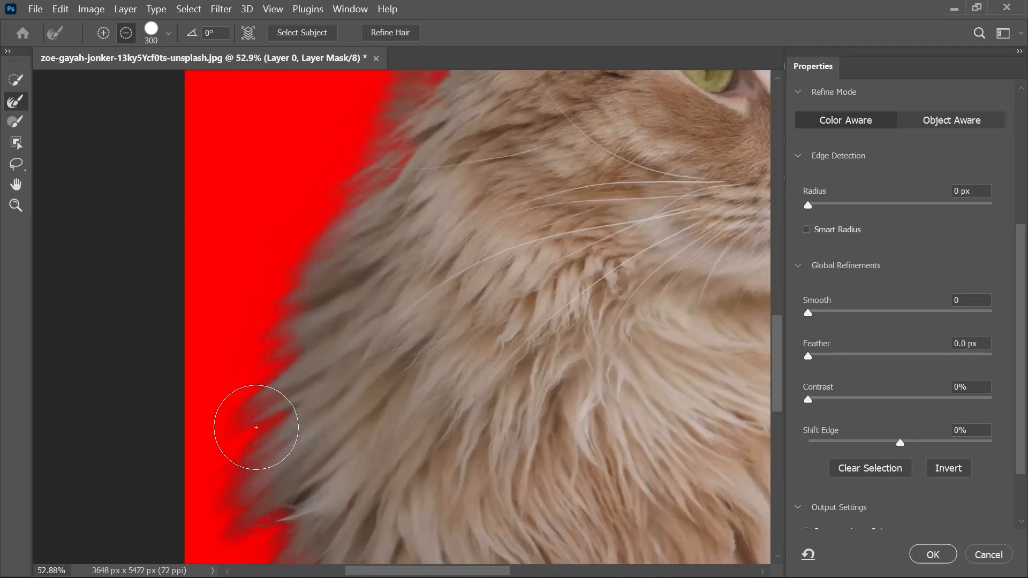
scroll(370, 387, down, 2)
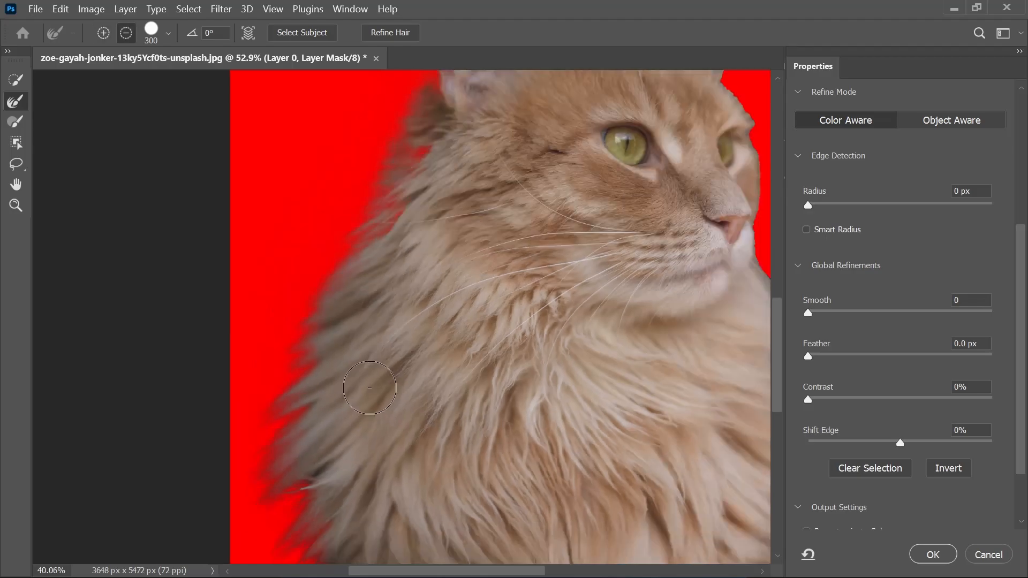
scroll(370, 387, down, 4)
scroll(423, 410, up, 2)
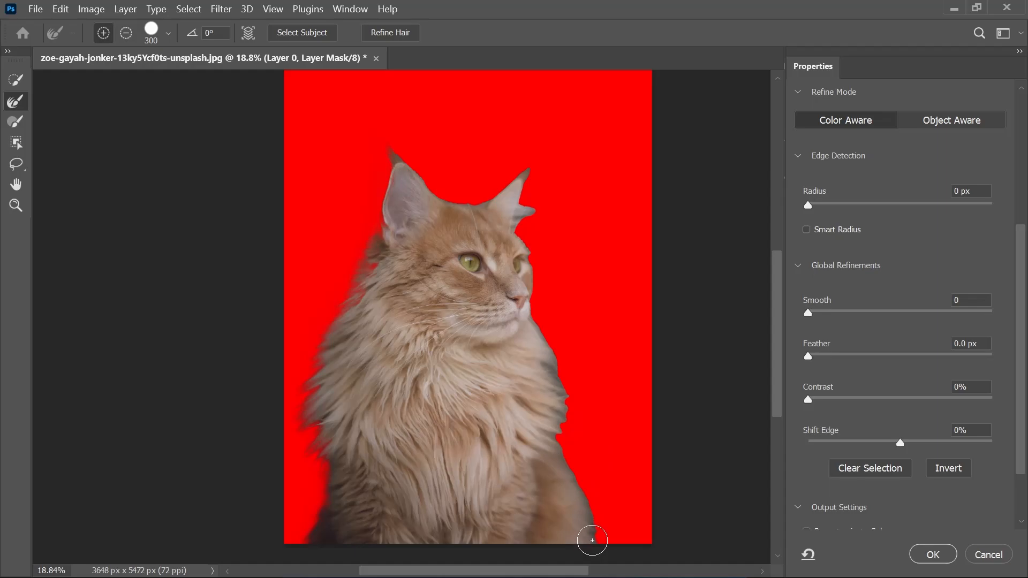
mouse_move(592, 540)
mouse_down()
mouse_move(583, 488)
mouse_move(552, 435)
mouse_move(566, 384)
mouse_move(542, 316)
mouse_up()
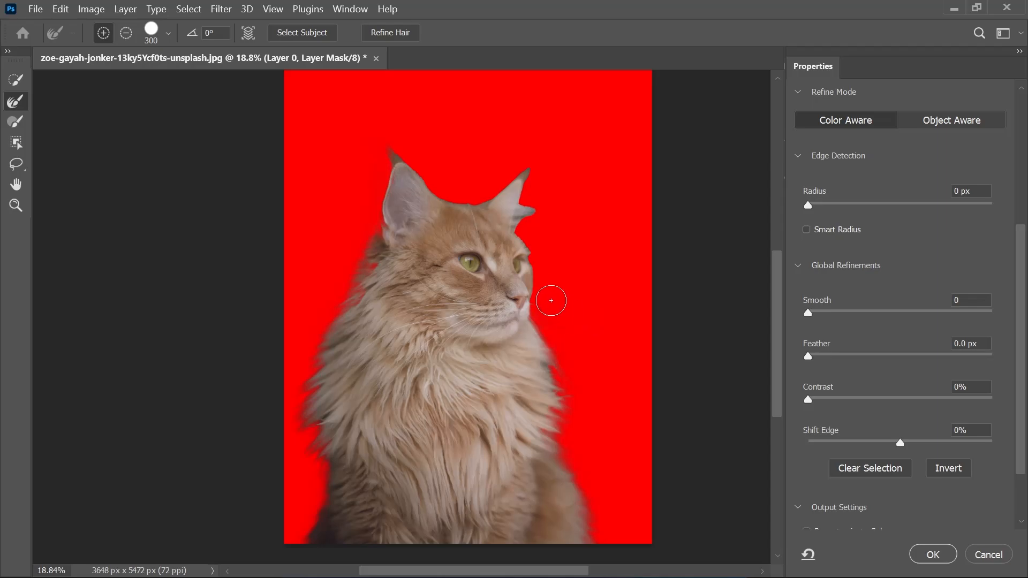
Step: Reduce the Refine Edge Brush to 80 px and brush over the fur tuft beside the right ear
key(bracketleft)
key(bracketleft)
key(bracketleft)
key(bracketleft)
key(bracketleft)
key(bracketleft)
key(bracketleft)
key(bracketleft)
mouse_move(517, 232)
mouse_down()
mouse_move(533, 207)
mouse_move(525, 200)
mouse_move(518, 227)
mouse_move(542, 206)
mouse_up()
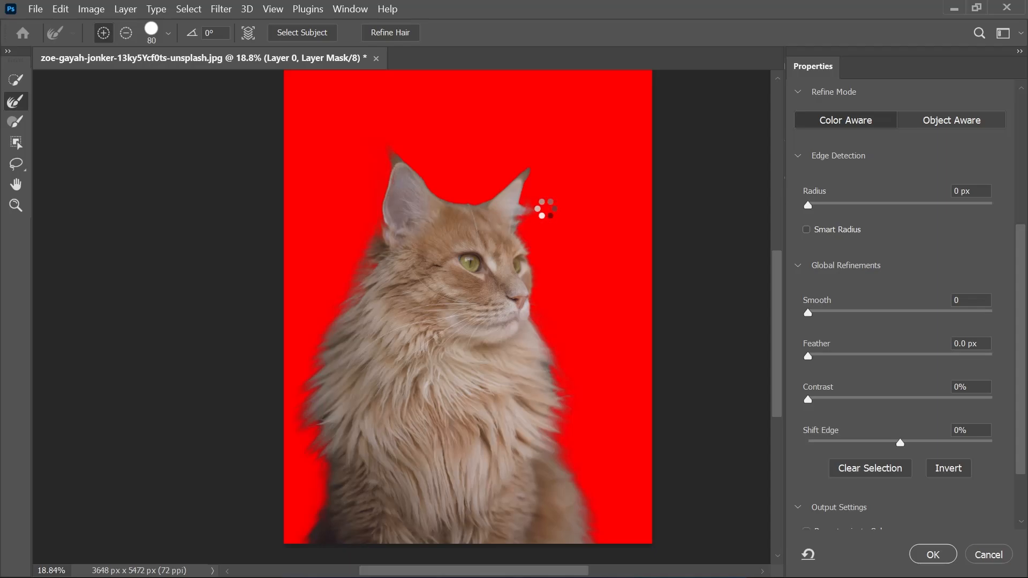
Step: Enlarge the Refine Edge Brush to 150 px and refine the fur beside the left ear and down the neck
key(bracketright)
key(bracketright)
key(bracketright)
key(bracketright)
drag(379, 180, 375, 234)
key(alt)
scroll(345, 288, up, 5)
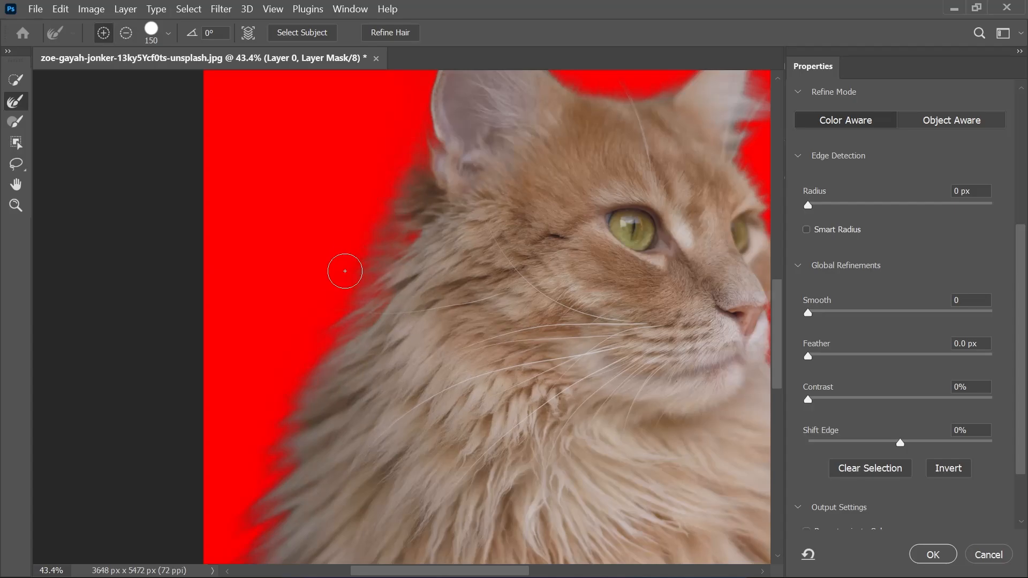
mouse_move(345, 271)
mouse_down()
mouse_move(390, 241)
mouse_move(328, 321)
mouse_move(346, 320)
mouse_up()
scroll(433, 250, down, 3)
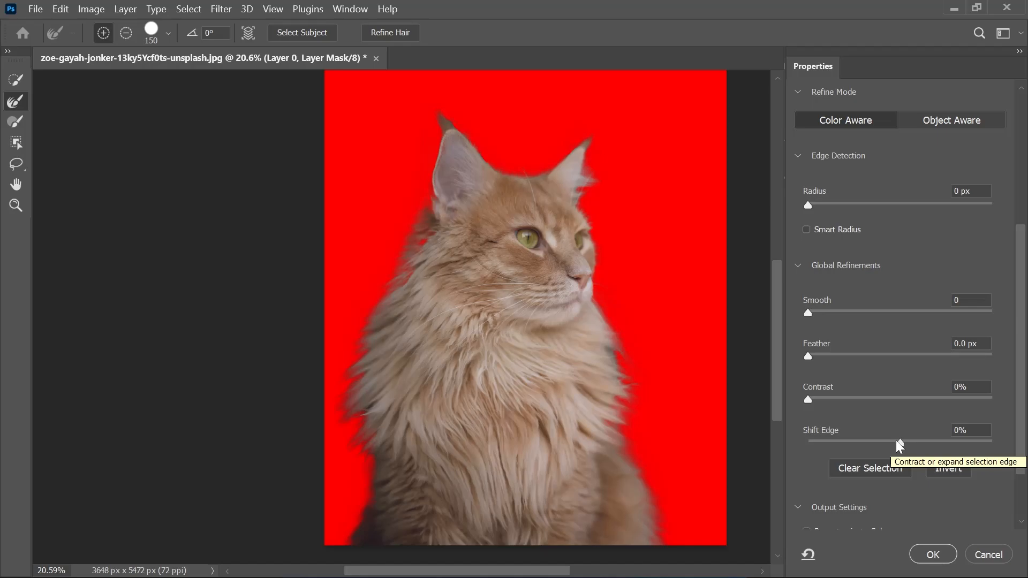
Step: Try expanding the mask edge to +92%, and contract it with a Shift Edge of -18%
drag(899, 443, 891, 420)
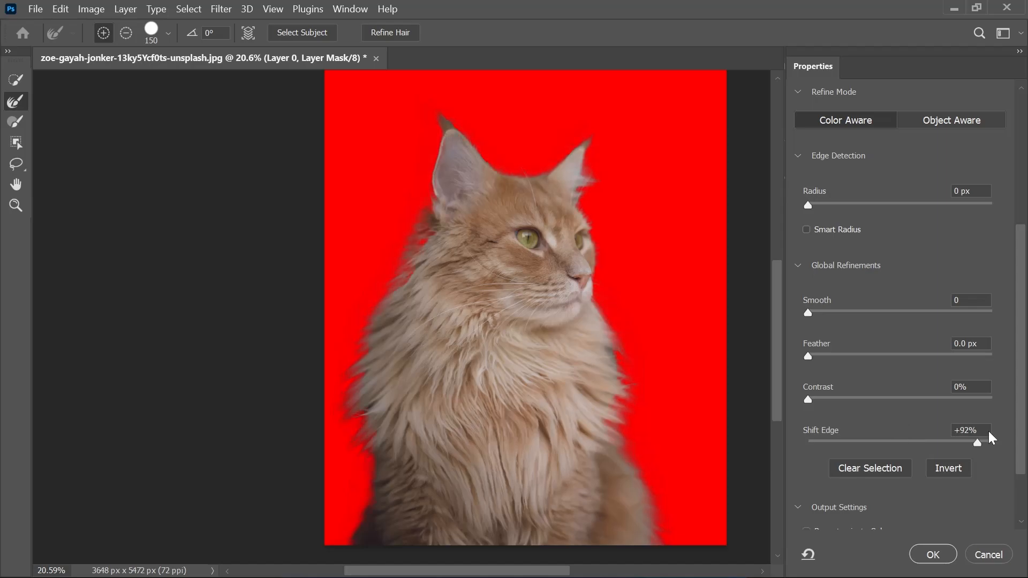
drag(989, 432, 992, 432)
mouse_move(906, 415)
mouse_down()
mouse_move(877, 407)
mouse_move(900, 408)
mouse_up()
drag(898, 445, 883, 439)
Step: Brush over the see-through fur gap below the left ear to restore it, and apply the Select and Mask refinements
key(alt)
drag(408, 288, 405, 274)
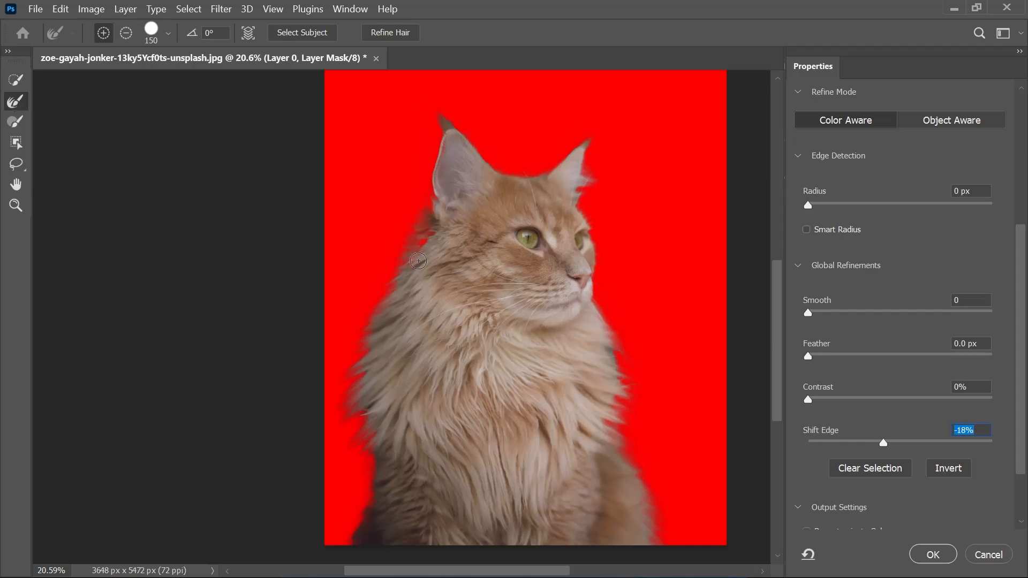
drag(418, 259, 434, 236)
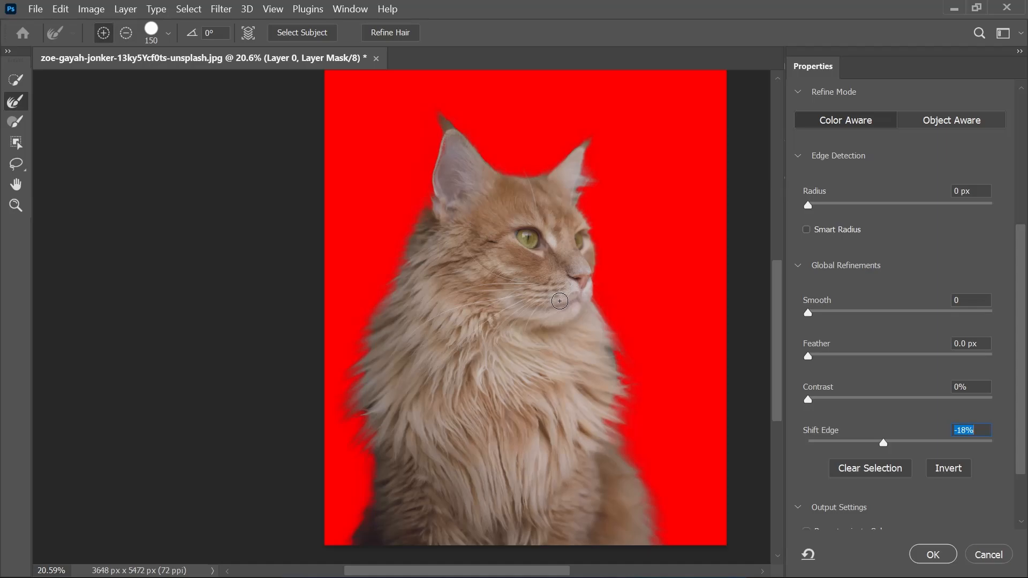
key(alt)
scroll(559, 301, down, 1)
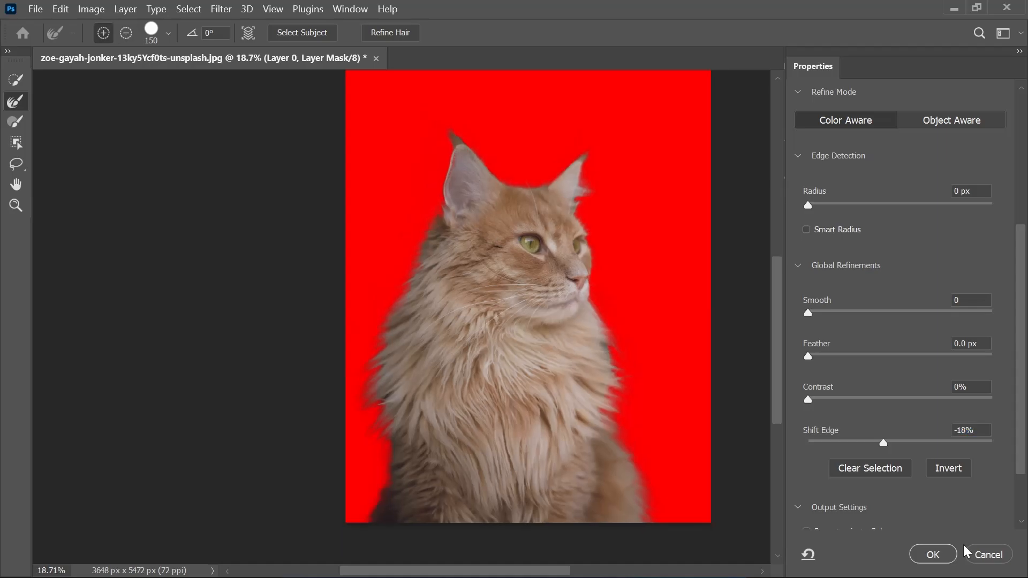
click(934, 557)
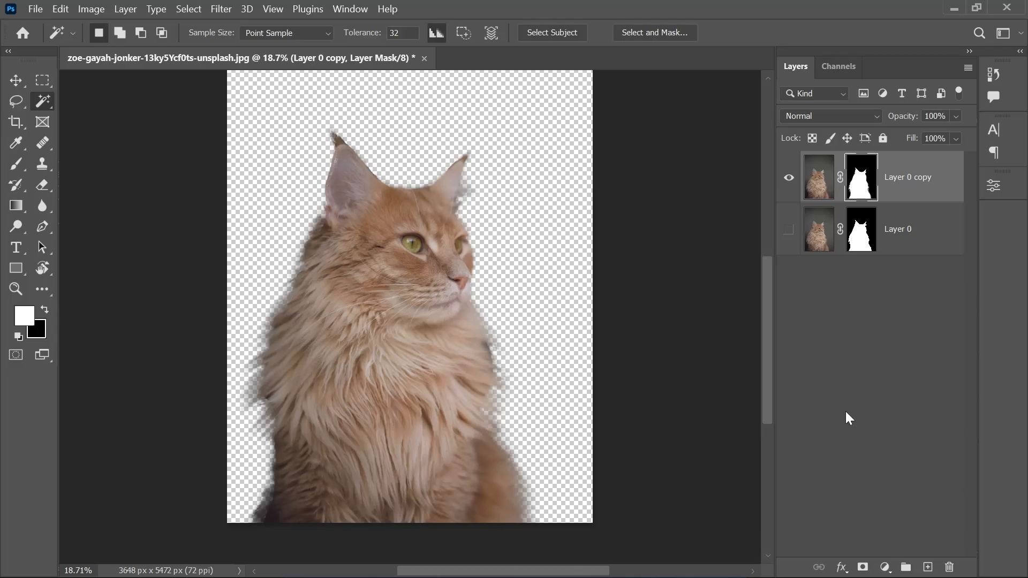
Step: Add a new empty layer above the refined cat cutout
click(929, 568)
drag(910, 198, 905, 182)
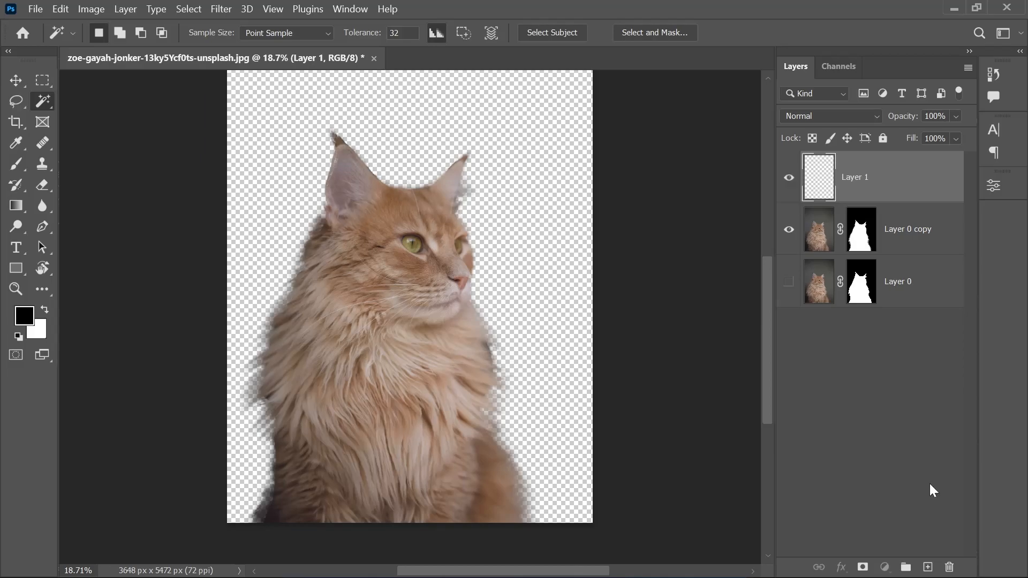
Step: Move the empty layer directly beneath the masked cat cutout and toggle the cutout's visibility to check it
drag(886, 187, 881, 244)
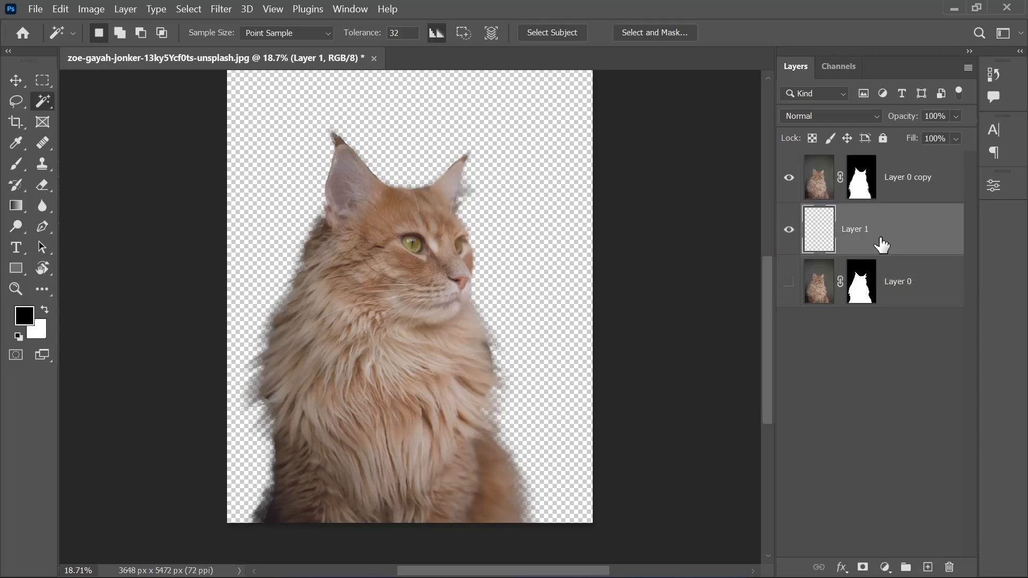
click(791, 178)
click(790, 177)
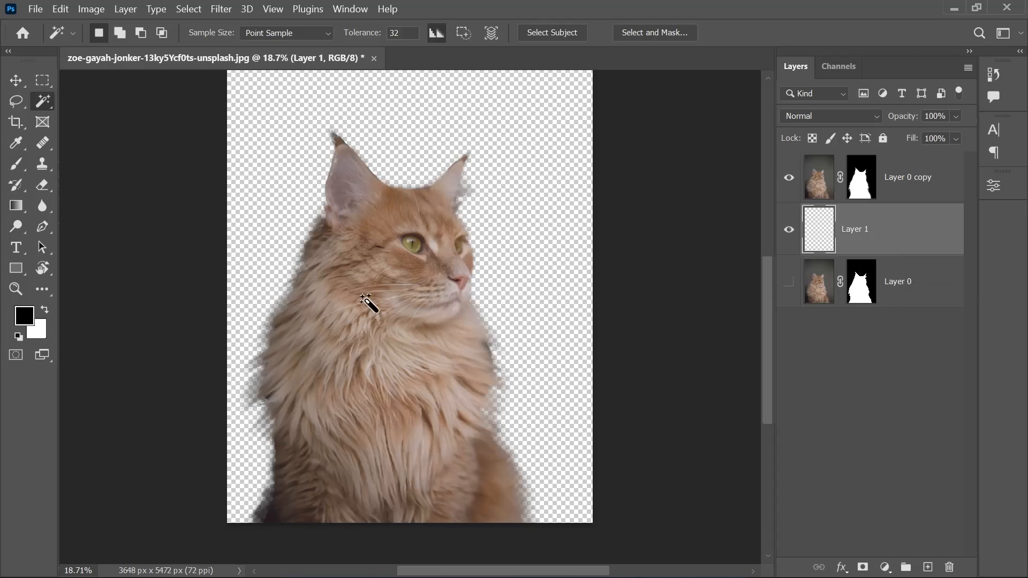
Step: Fill the empty layer behind the cat with the black foreground color using the Paint Bucket Tool
click(14, 204)
click(96, 239)
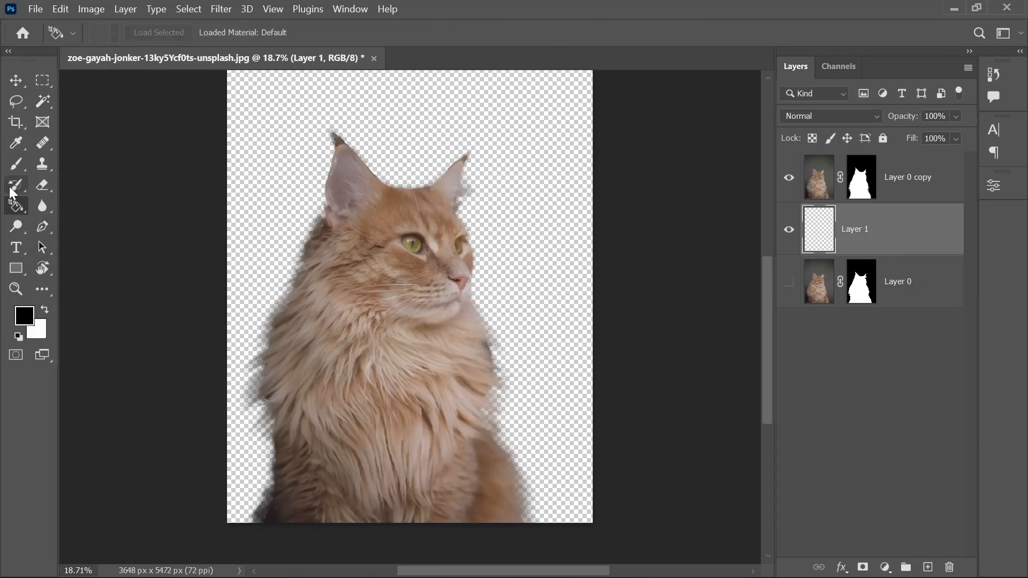
right_click(13, 199)
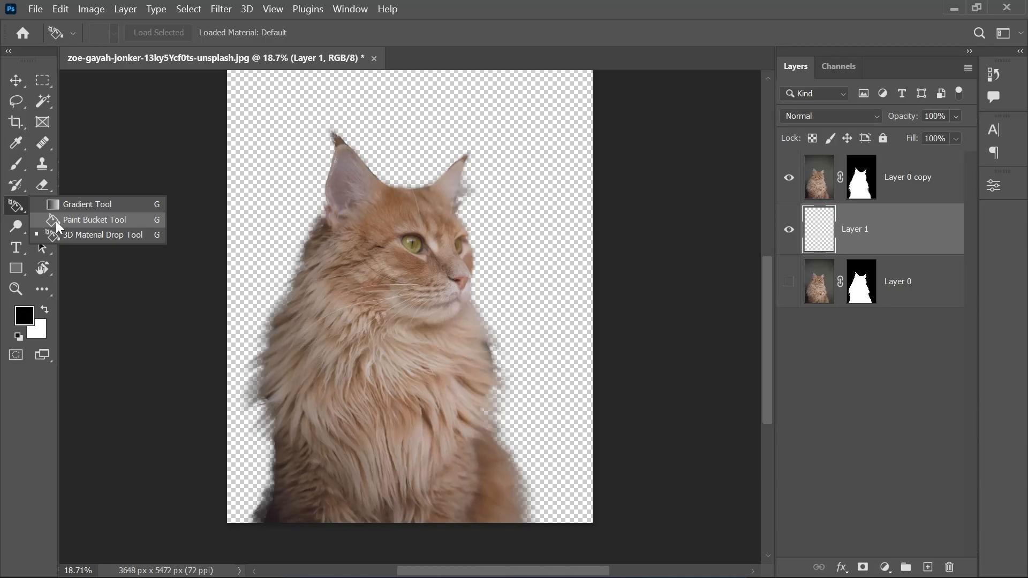
click(56, 221)
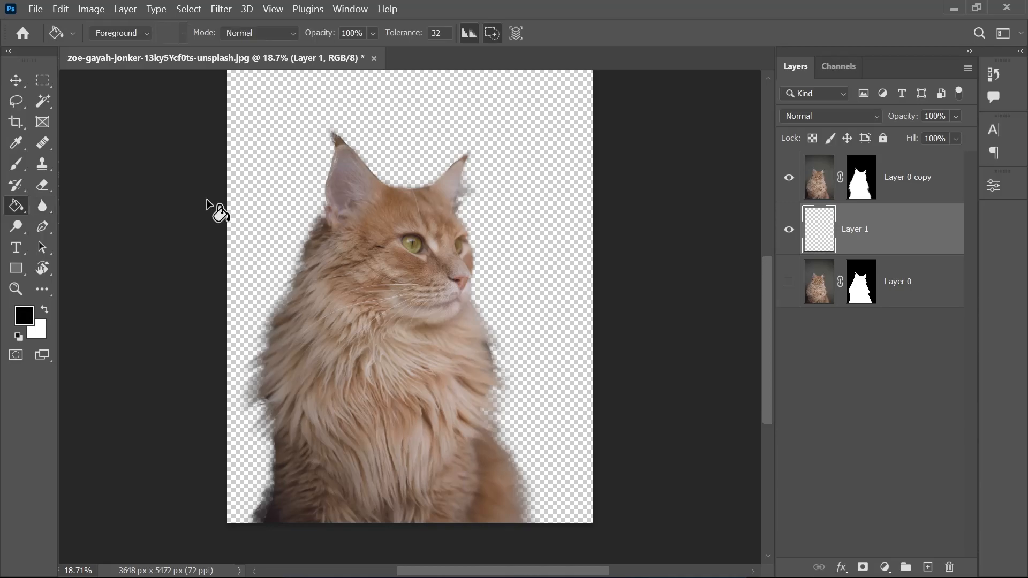
click(249, 147)
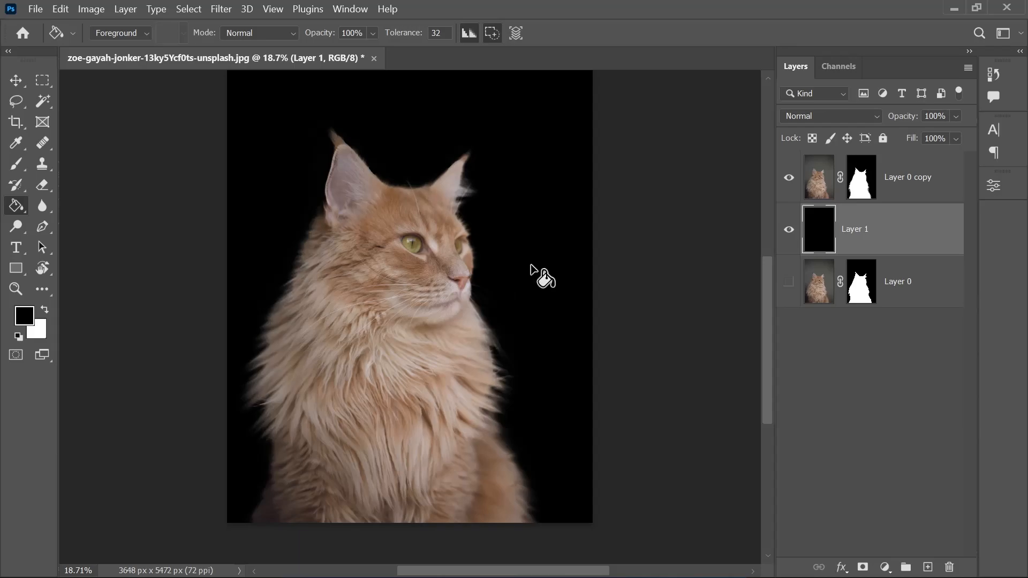
Step: Cover the layer behind the cat with a diagonal lavender-to-pink gradient from the Pinks presets, running from upper left to lower right
right_click(10, 208)
click(80, 215)
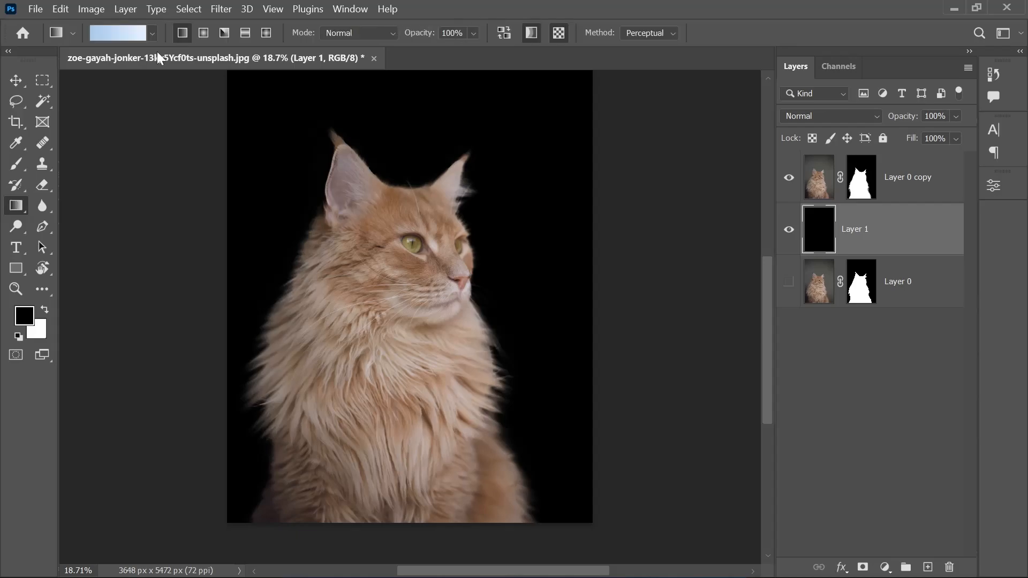
click(153, 34)
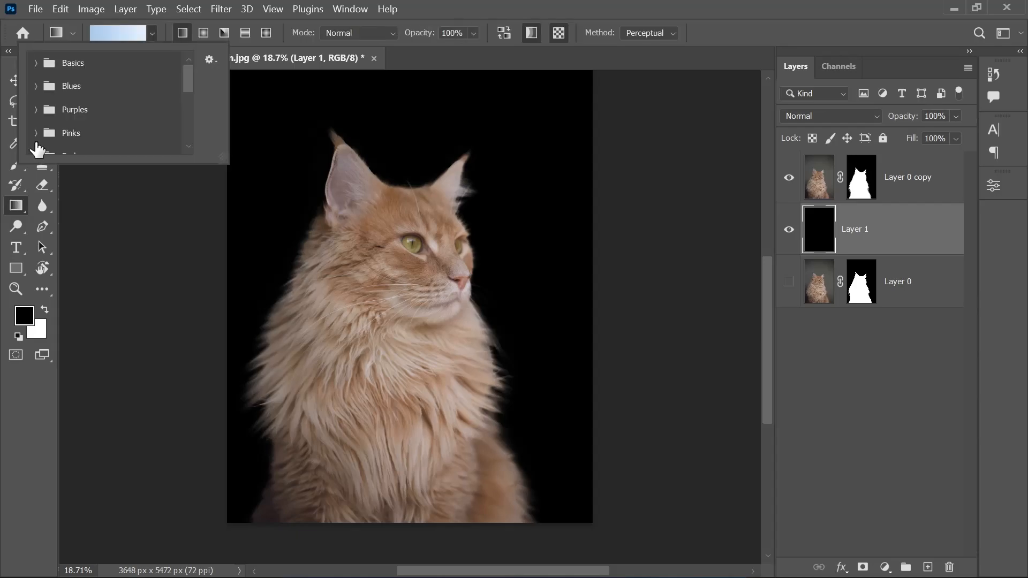
click(143, 133)
scroll(188, 141, down, 1)
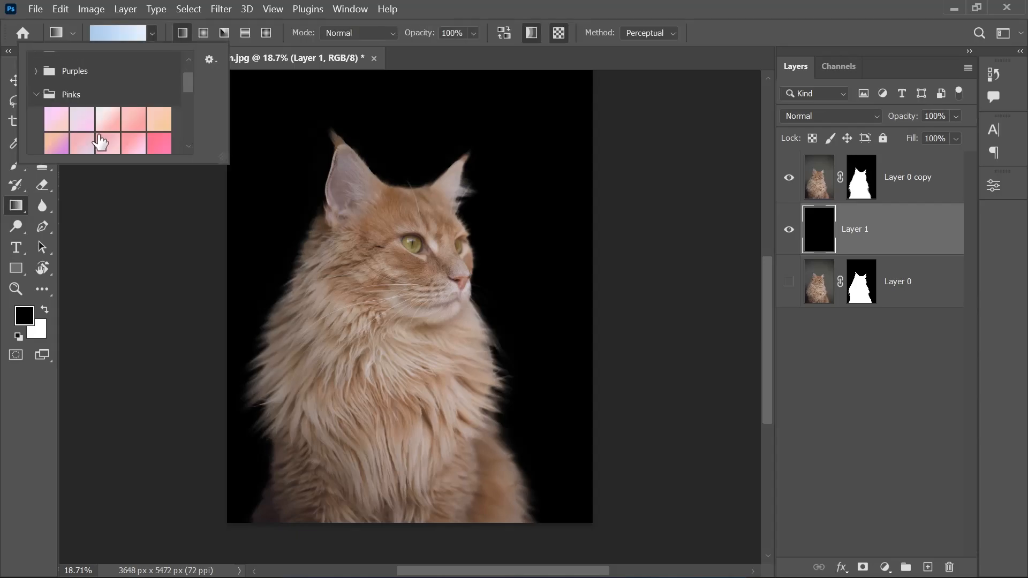
click(86, 122)
click(257, 111)
drag(258, 111, 512, 309)
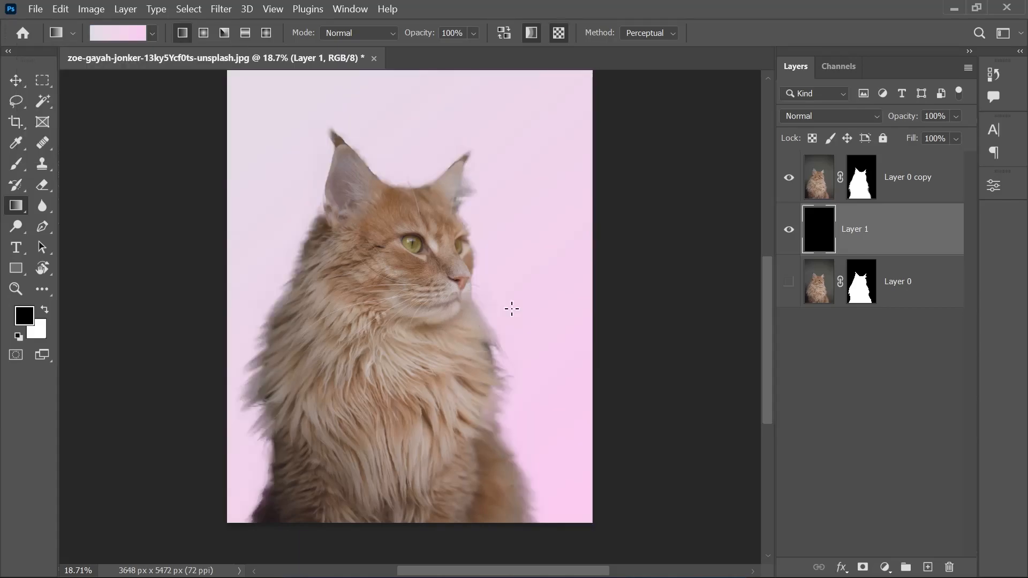
scroll(422, 244, down, 2)
scroll(415, 251, up, 1)
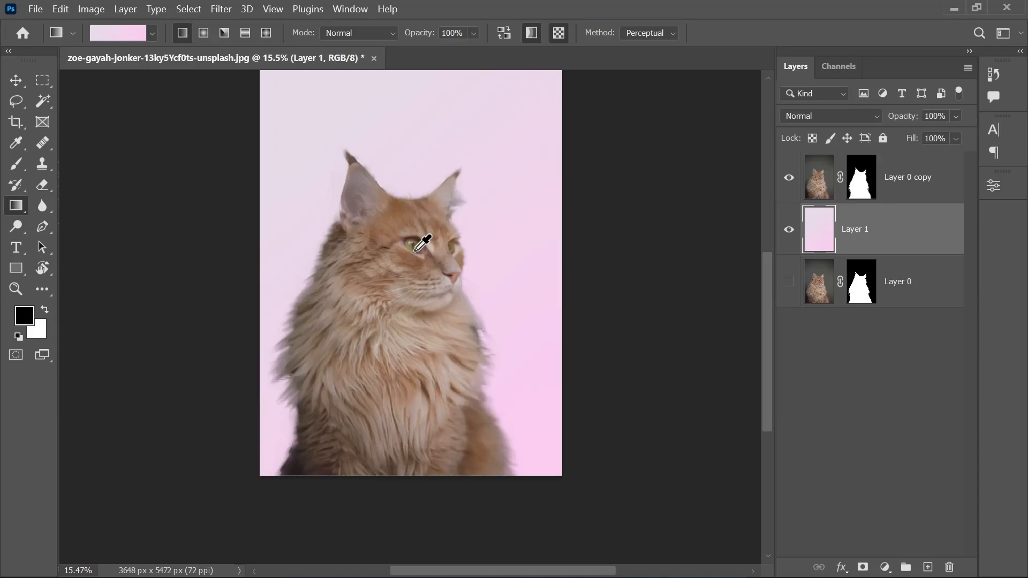
scroll(415, 251, down, 2)
drag(402, 254, 411, 306)
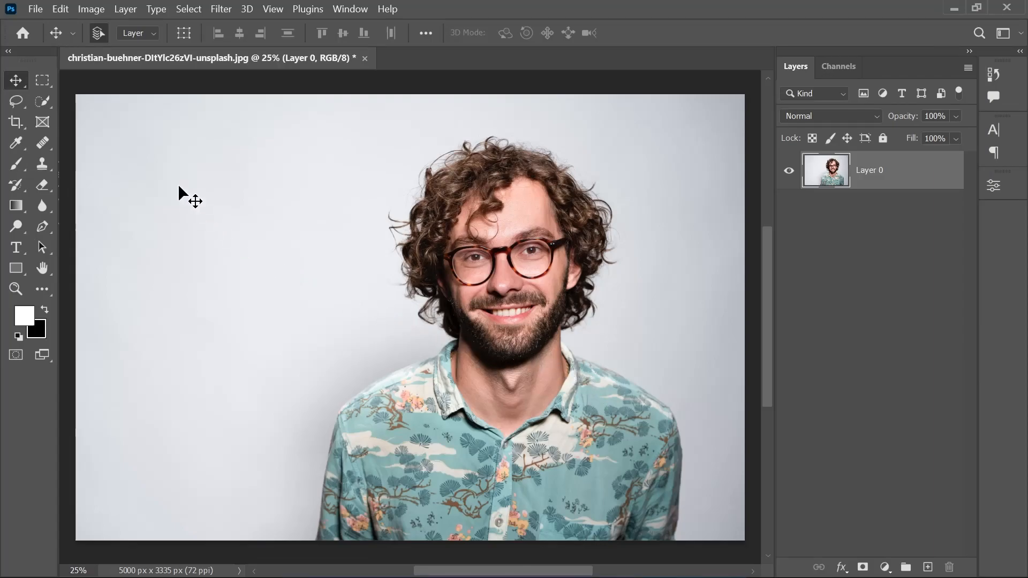
Step: Select the curly-haired man, including his shirt, face and hair, with the Quick Selection Tool at 300 px
click(37, 99)
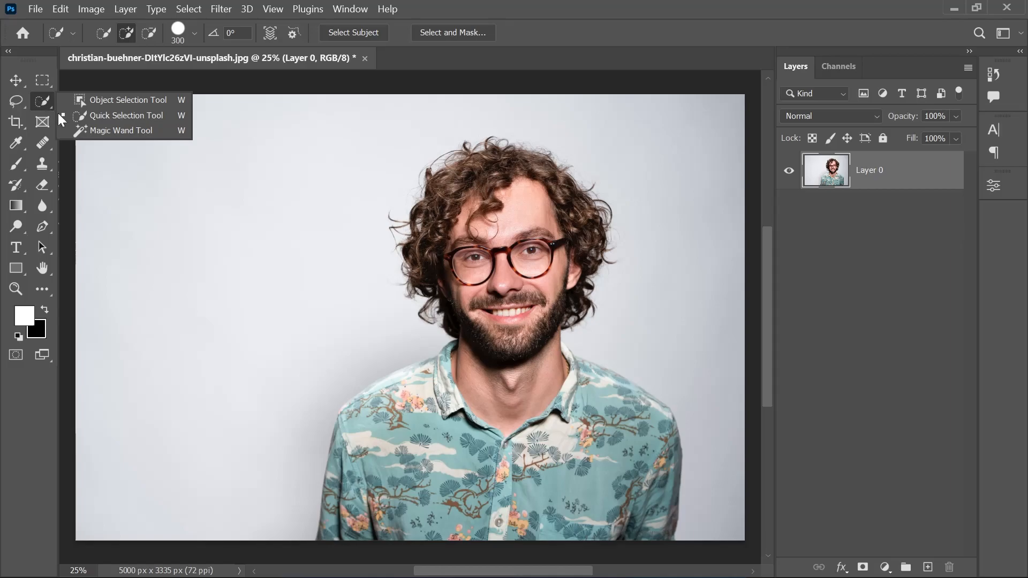
click(76, 117)
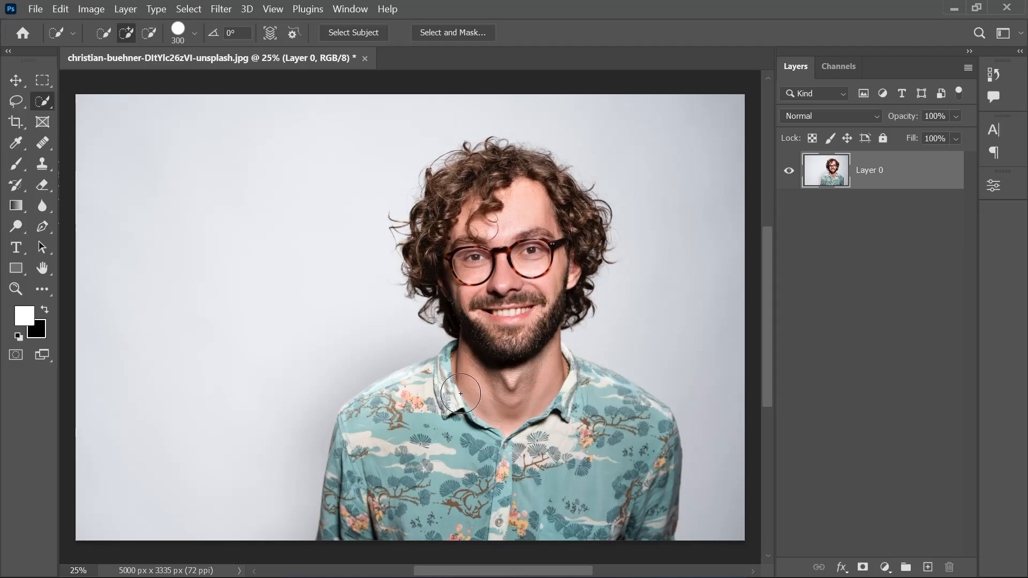
mouse_move(460, 393)
mouse_down()
mouse_move(471, 375)
mouse_move(415, 407)
mouse_move(432, 442)
mouse_up()
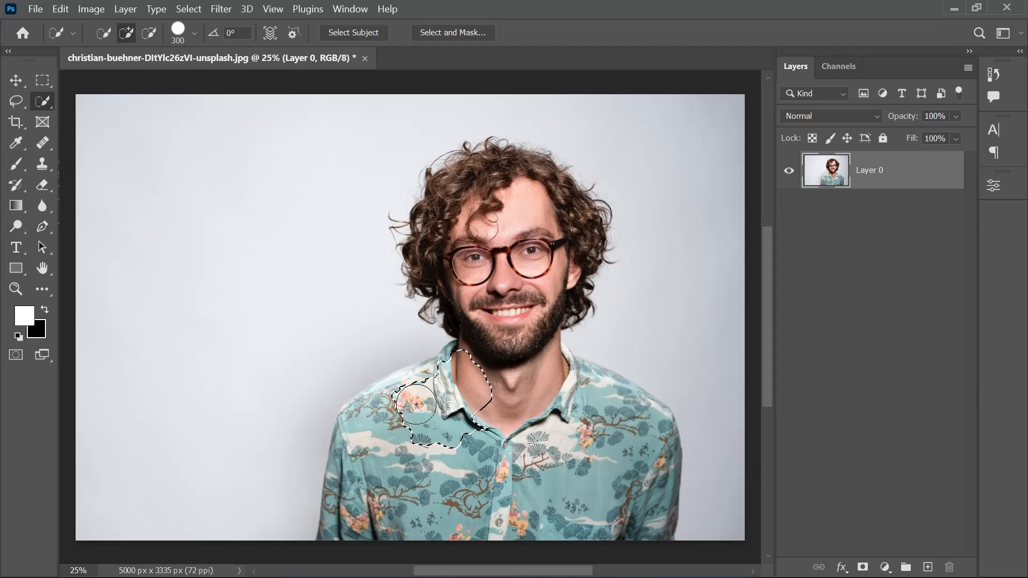
mouse_move(406, 395)
mouse_down()
mouse_move(413, 433)
mouse_move(394, 401)
mouse_move(369, 422)
mouse_move(407, 465)
mouse_move(412, 513)
mouse_move(509, 514)
mouse_move(594, 476)
mouse_move(426, 469)
mouse_move(374, 498)
mouse_move(339, 542)
mouse_move(391, 475)
mouse_up()
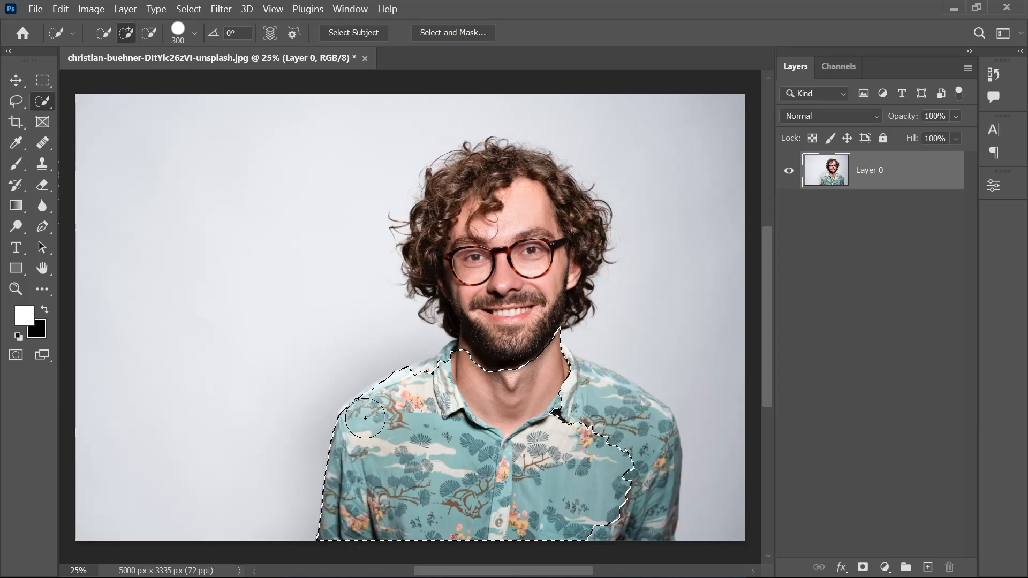
mouse_move(394, 406)
mouse_down()
mouse_move(460, 367)
mouse_move(492, 368)
mouse_move(521, 344)
mouse_move(510, 302)
mouse_move(442, 241)
mouse_move(467, 195)
mouse_move(522, 186)
mouse_move(501, 180)
mouse_move(479, 181)
mouse_move(509, 194)
mouse_move(538, 181)
mouse_move(556, 204)
mouse_move(522, 276)
mouse_move(540, 387)
mouse_move(573, 400)
mouse_move(544, 371)
mouse_move(553, 362)
mouse_move(633, 409)
mouse_up()
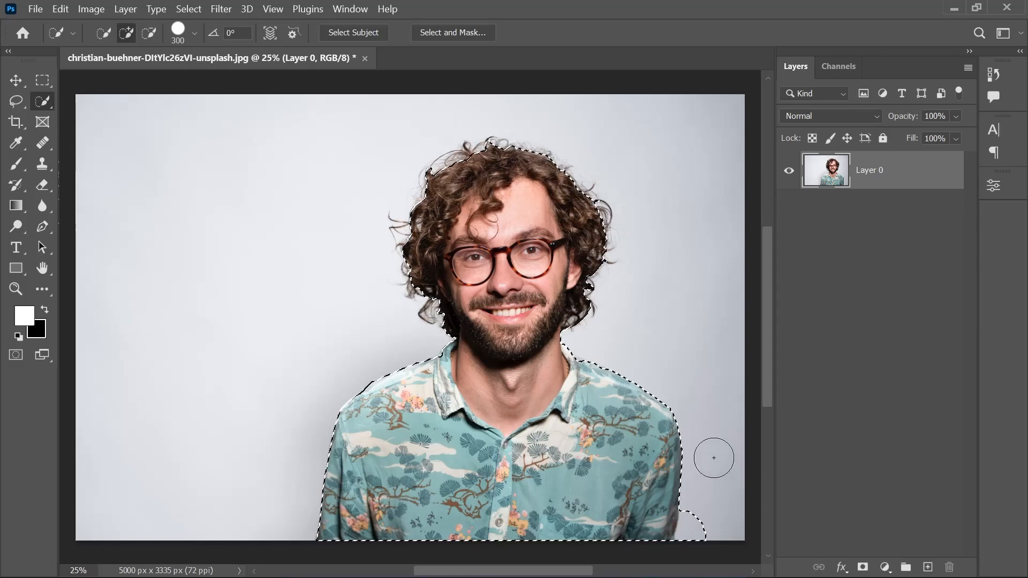
Step: Subtract the spilled background beside the sleeve and along the shoulder from the selection, and mask the man's layer with it
key(alt)
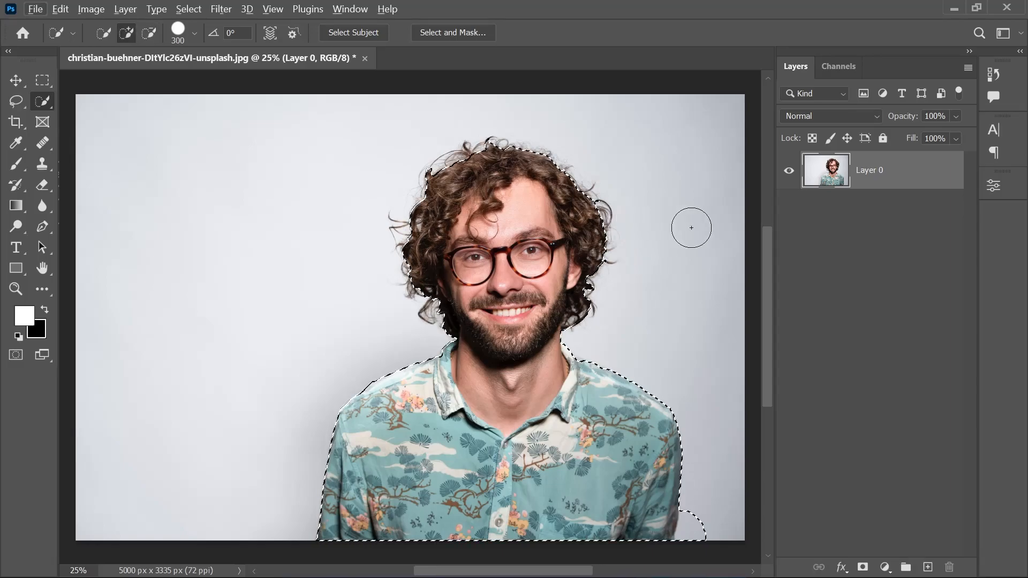
key(alt)
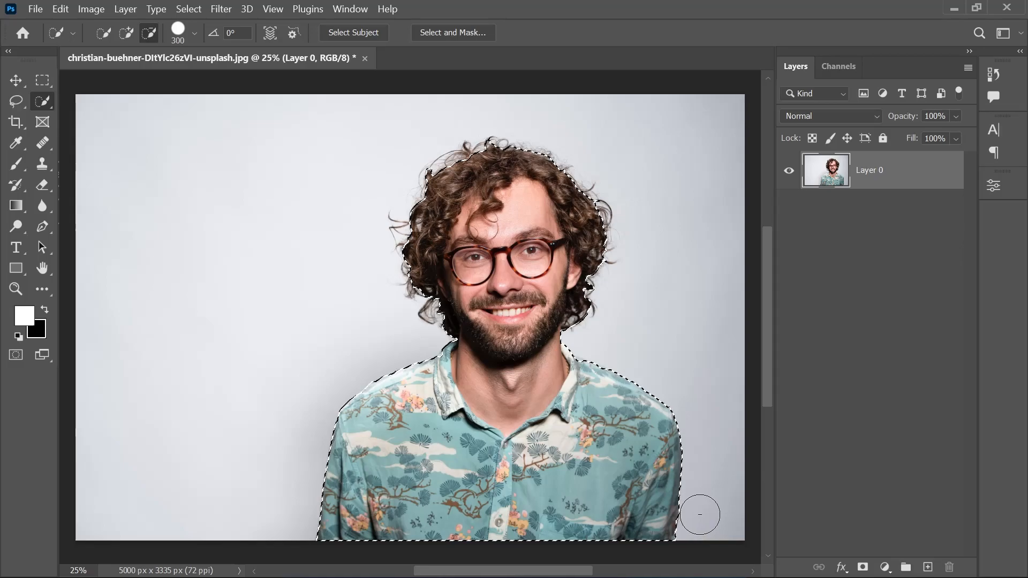
key(alt)
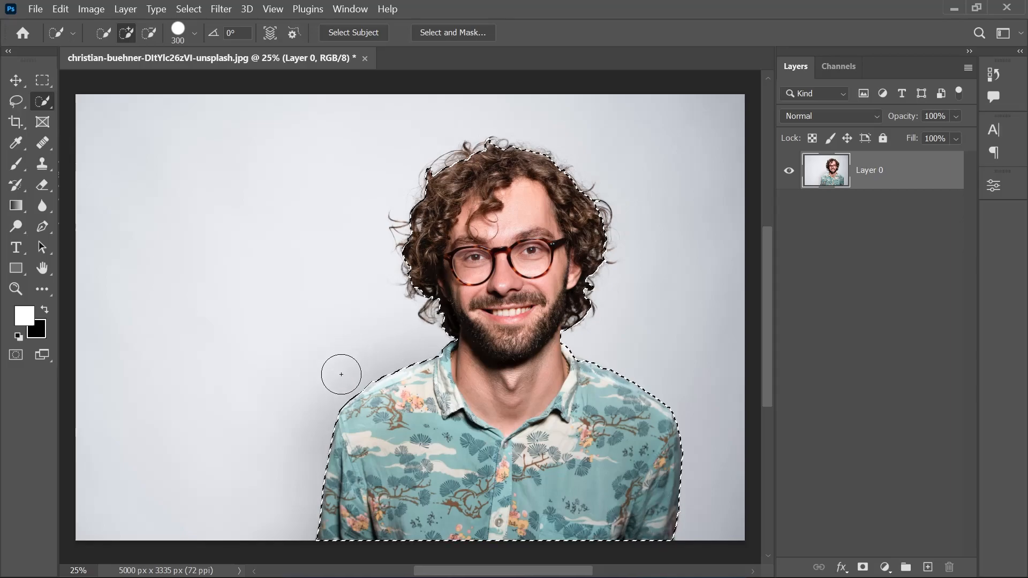
key(alt)
scroll(344, 383, up, 6)
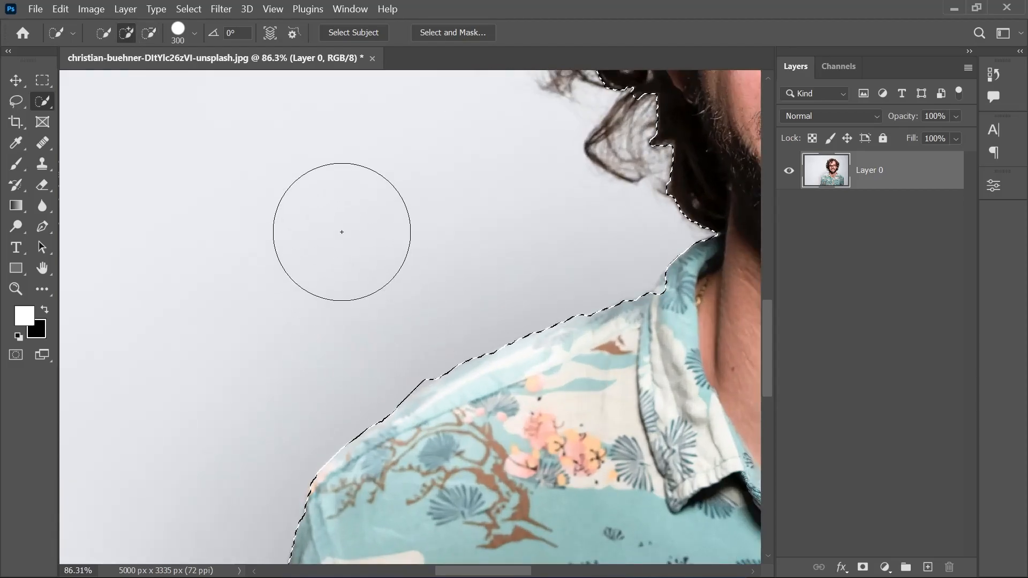
key(alt)
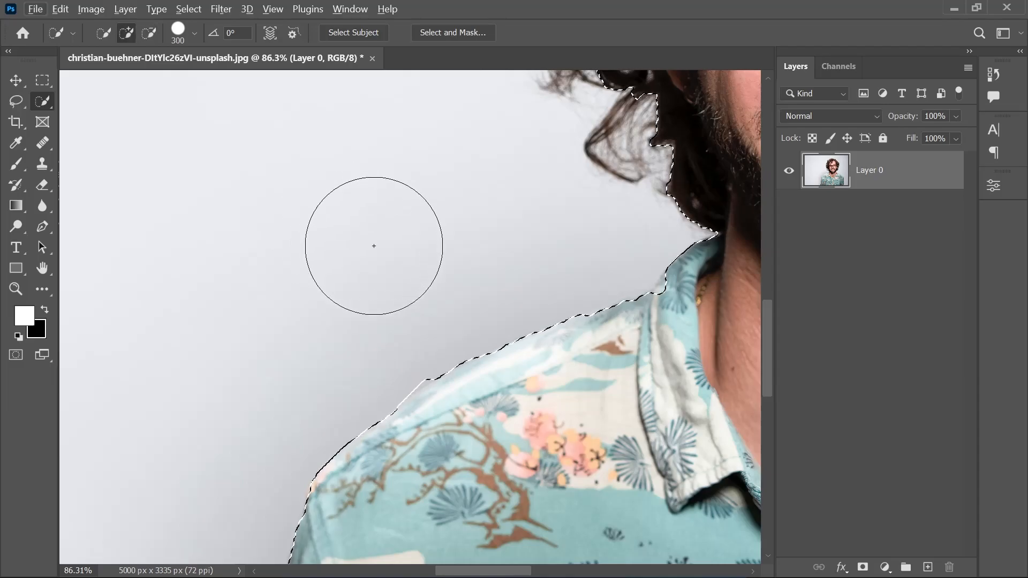
key(alt)
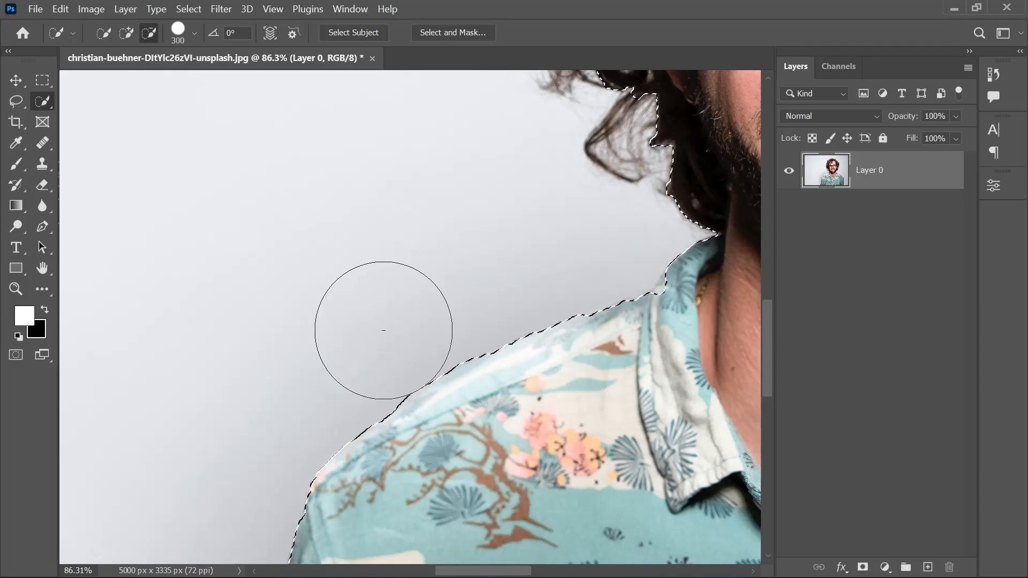
scroll(438, 305, down, 8)
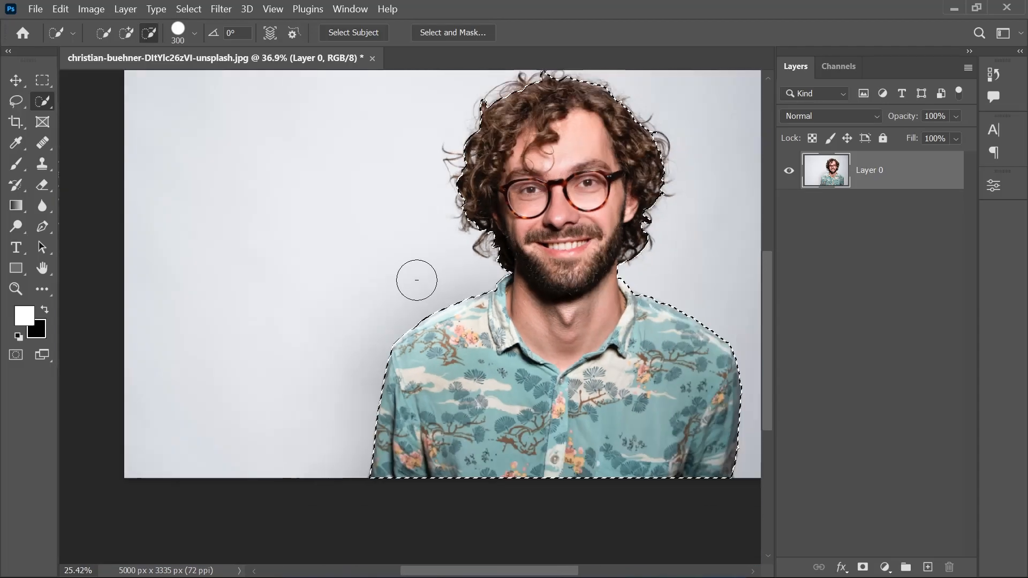
drag(580, 252, 505, 326)
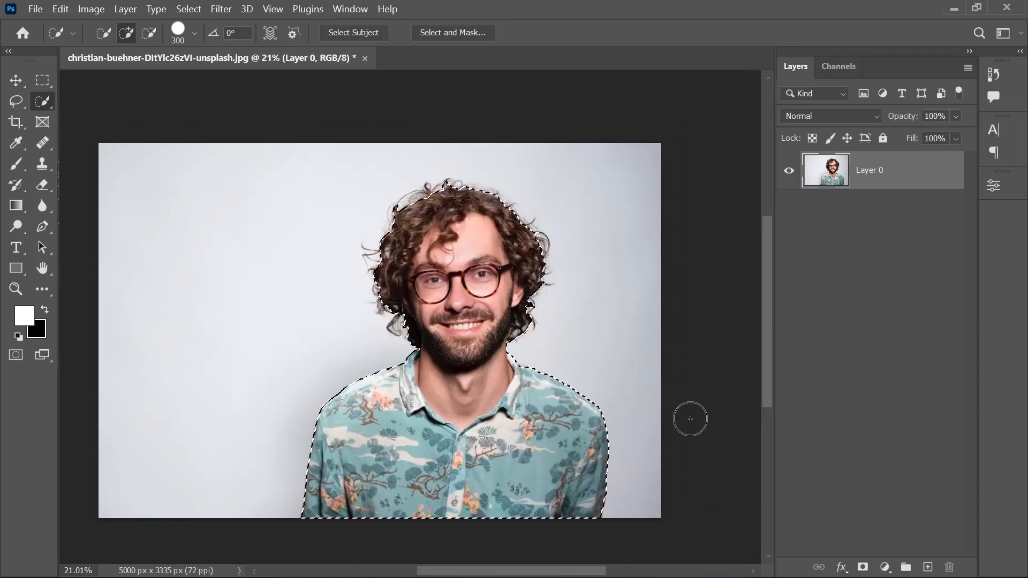
click(862, 567)
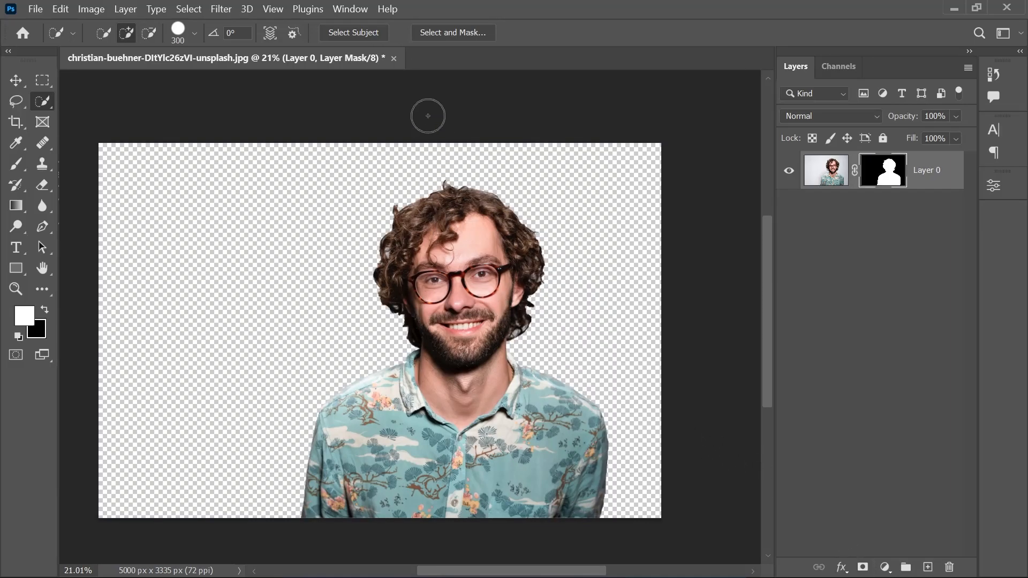
Step: Open the man's mask in Select and Mask and brush around his curly hair with the Refine Edge Brush at 150 px
click(454, 36)
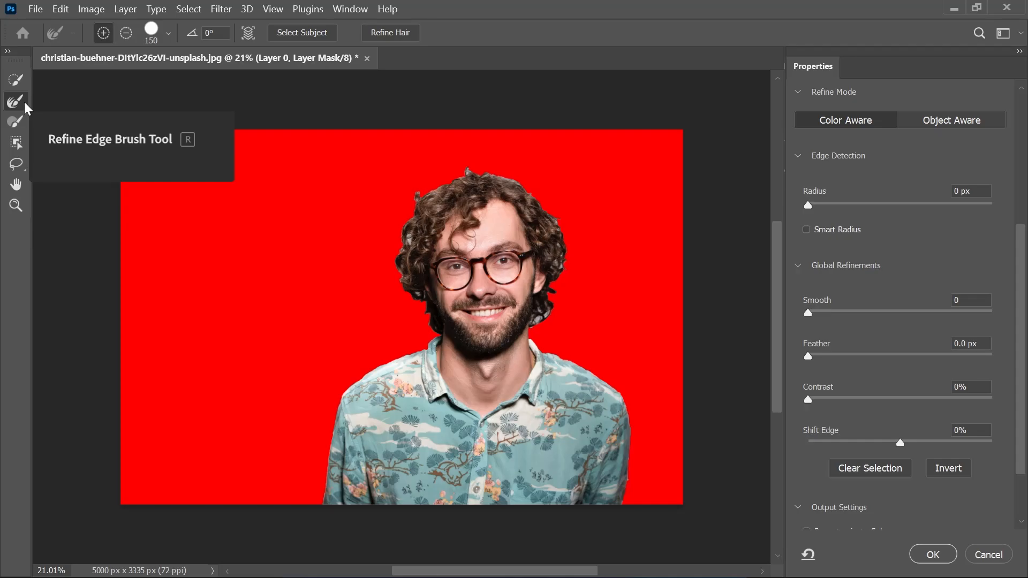
key(alt)
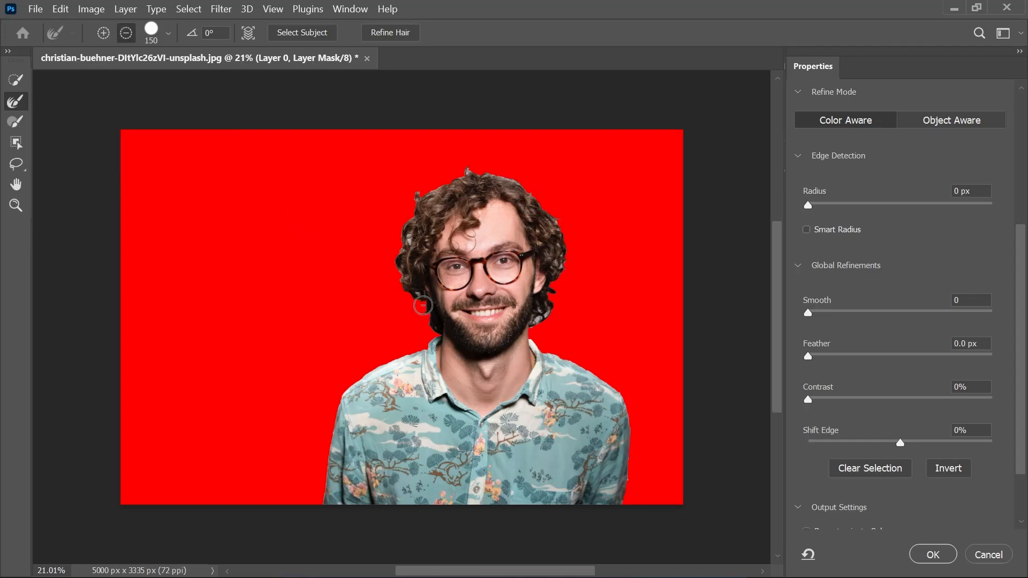
scroll(422, 305, up, 3)
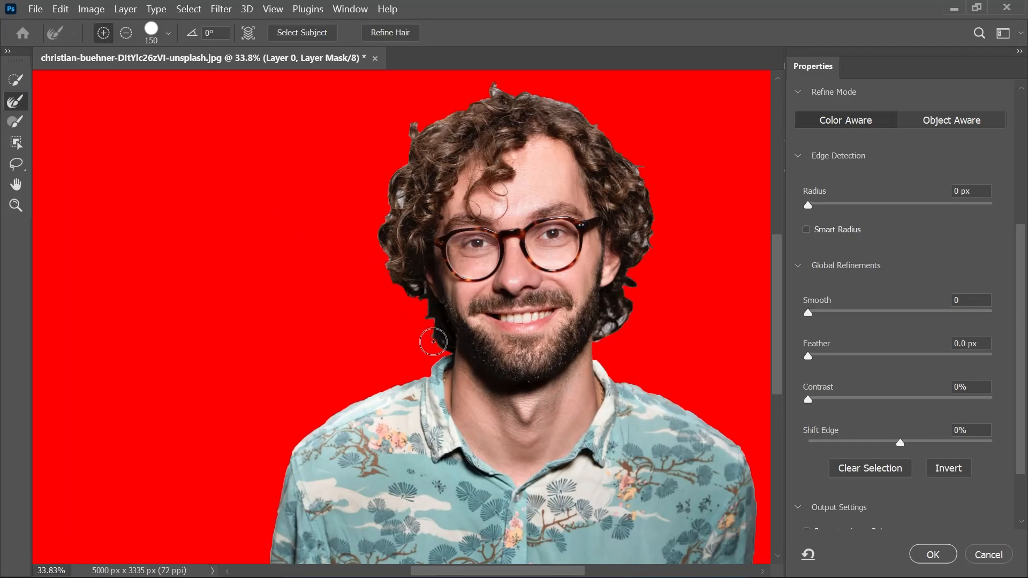
mouse_move(434, 331)
mouse_down()
mouse_move(417, 290)
mouse_move(385, 258)
mouse_move(391, 213)
mouse_move(377, 237)
mouse_move(380, 271)
mouse_move(385, 278)
mouse_move(377, 243)
mouse_move(384, 205)
mouse_move(368, 228)
mouse_move(394, 177)
mouse_move(393, 214)
mouse_move(388, 195)
mouse_move(418, 124)
mouse_move(399, 142)
mouse_move(393, 158)
mouse_move(452, 103)
mouse_move(421, 117)
mouse_move(503, 95)
mouse_move(479, 87)
mouse_move(499, 86)
mouse_move(575, 106)
mouse_move(606, 128)
mouse_move(590, 110)
mouse_move(649, 189)
mouse_move(654, 218)
mouse_move(636, 189)
mouse_move(651, 219)
mouse_move(649, 255)
mouse_move(639, 237)
mouse_move(644, 266)
mouse_move(616, 332)
mouse_move(620, 306)
mouse_move(606, 335)
mouse_move(605, 313)
mouse_move(604, 332)
mouse_move(635, 302)
mouse_move(645, 264)
mouse_move(629, 175)
mouse_move(606, 121)
mouse_move(544, 83)
mouse_move(451, 114)
mouse_move(395, 171)
mouse_move(382, 260)
mouse_move(400, 304)
mouse_up()
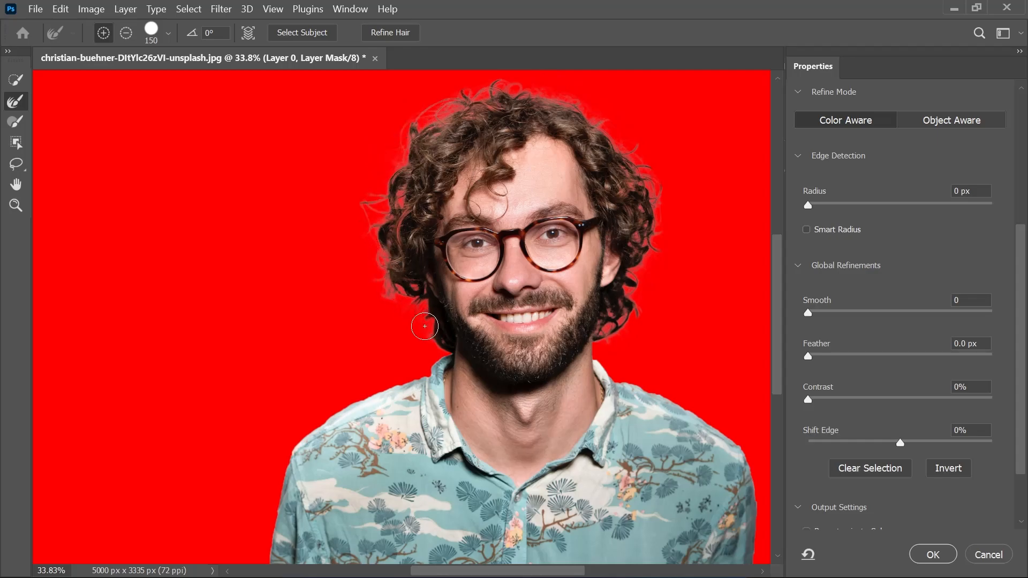
drag(403, 319, 426, 333)
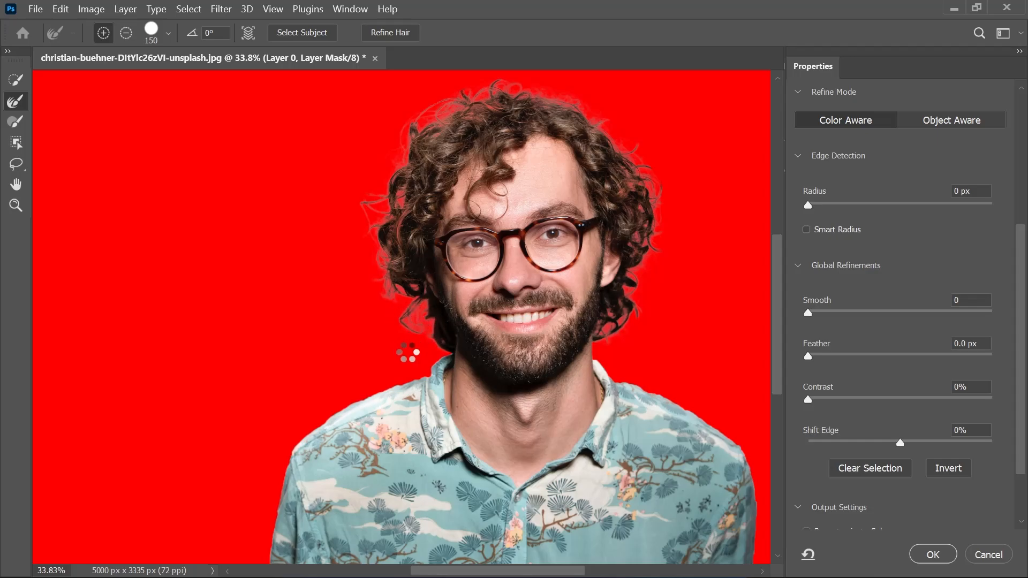
scroll(529, 378, down, 2)
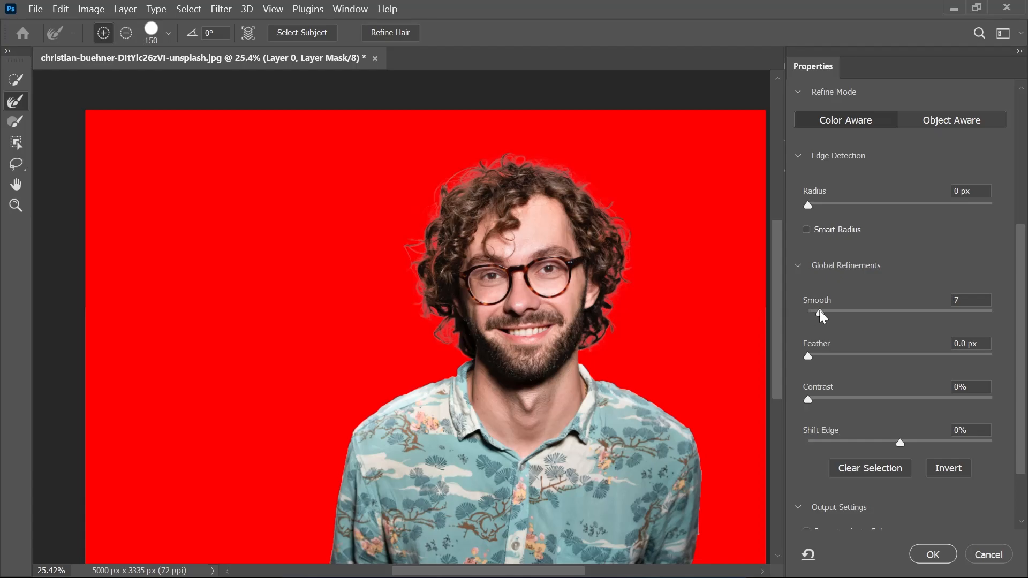
Step: Set the mask's Smooth to 4 and Shift Edge to -9%
click(816, 309)
drag(899, 442, 891, 438)
drag(888, 439, 889, 439)
click(888, 442)
drag(889, 442, 888, 443)
click(891, 442)
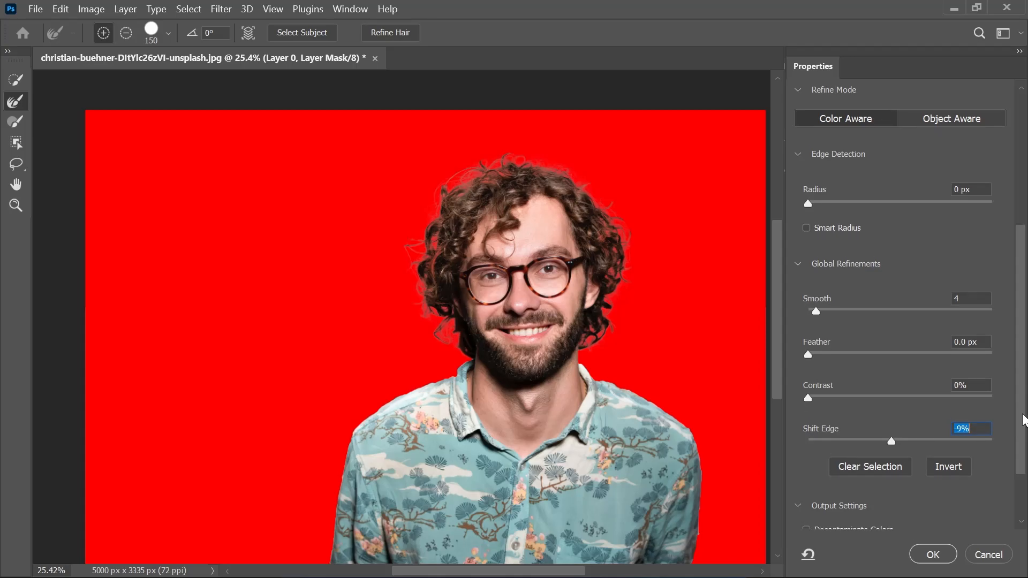
Step: Set the mask's Contrast to 8% and apply the Select and Mask refinements
scroll(823, 394, down, 1)
drag(809, 378, 830, 377)
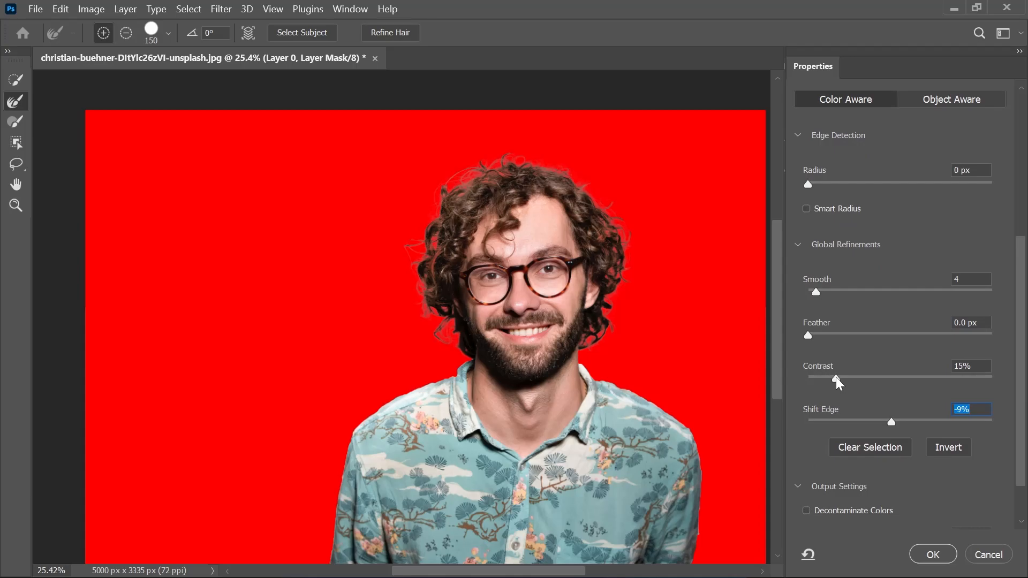
drag(832, 377, 822, 377)
click(823, 377)
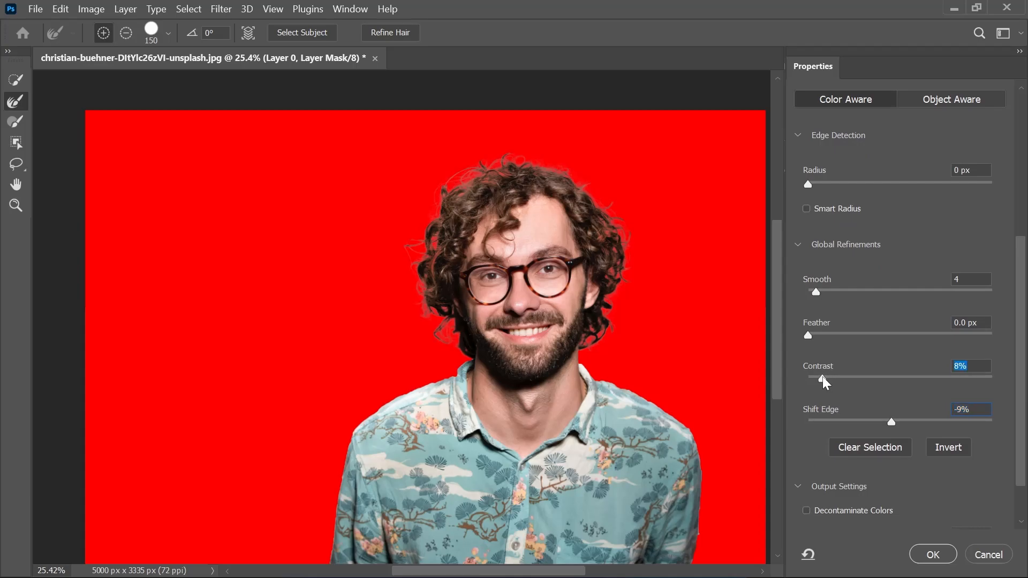
click(932, 555)
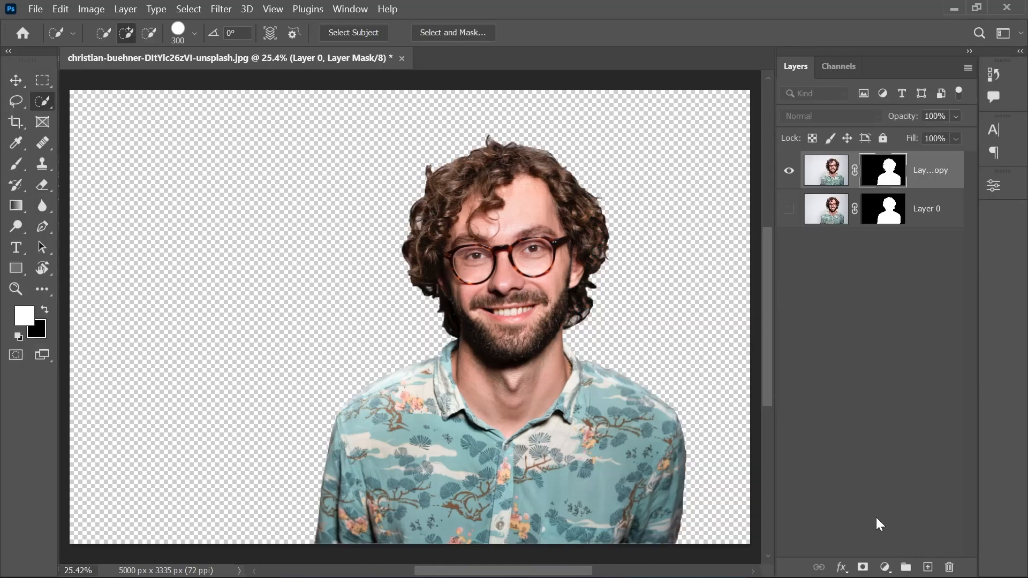
Step: Compare the original masked layer with the refined copy by toggling their visibility, leaving only the refined copy shown
click(793, 213)
click(788, 171)
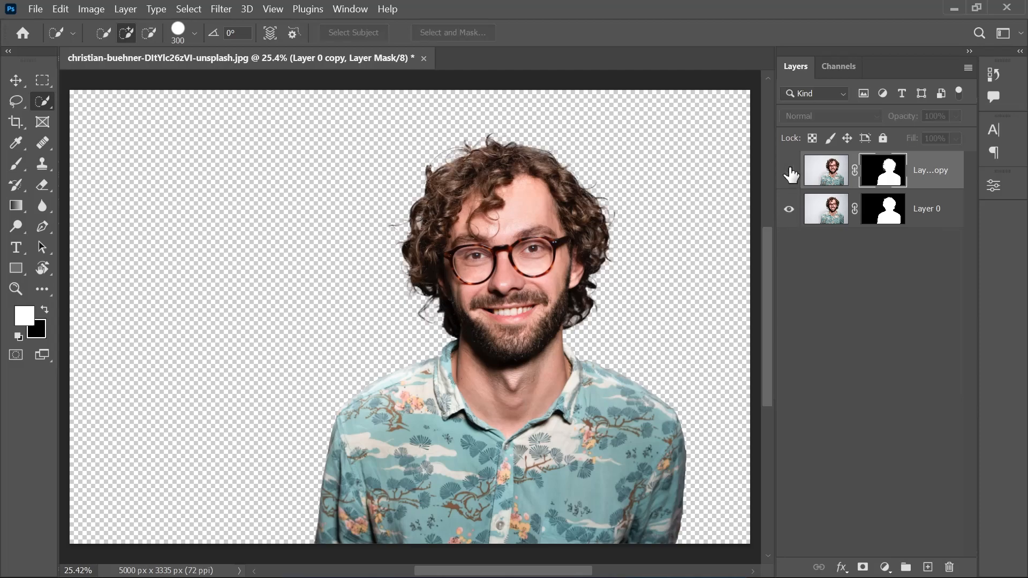
click(788, 213)
click(788, 170)
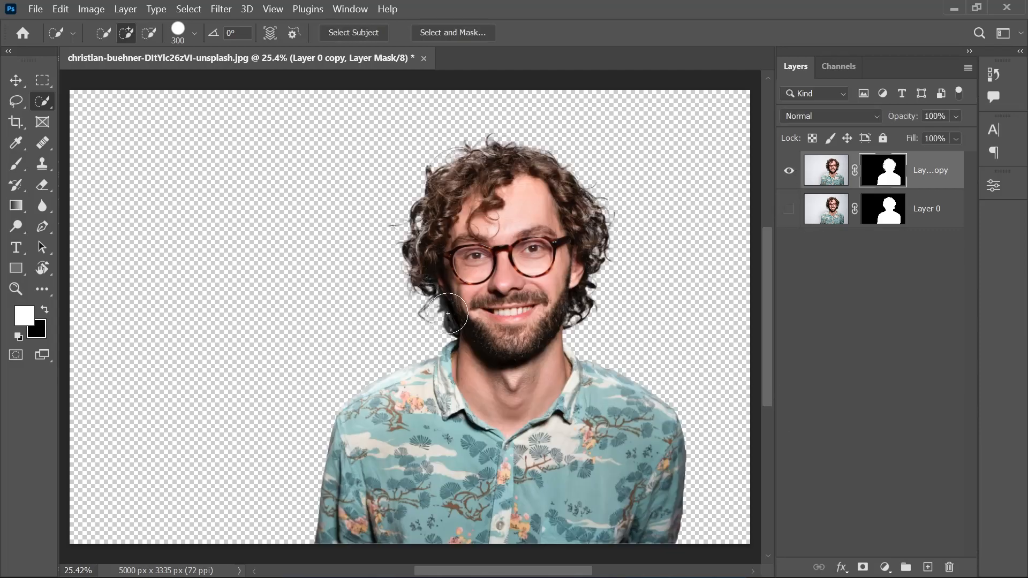
Step: Add a new layer beneath the refined cutout and fill it with a diagonal lavender-to-pink gradient from upper left to lower right
click(928, 567)
drag(906, 179, 913, 239)
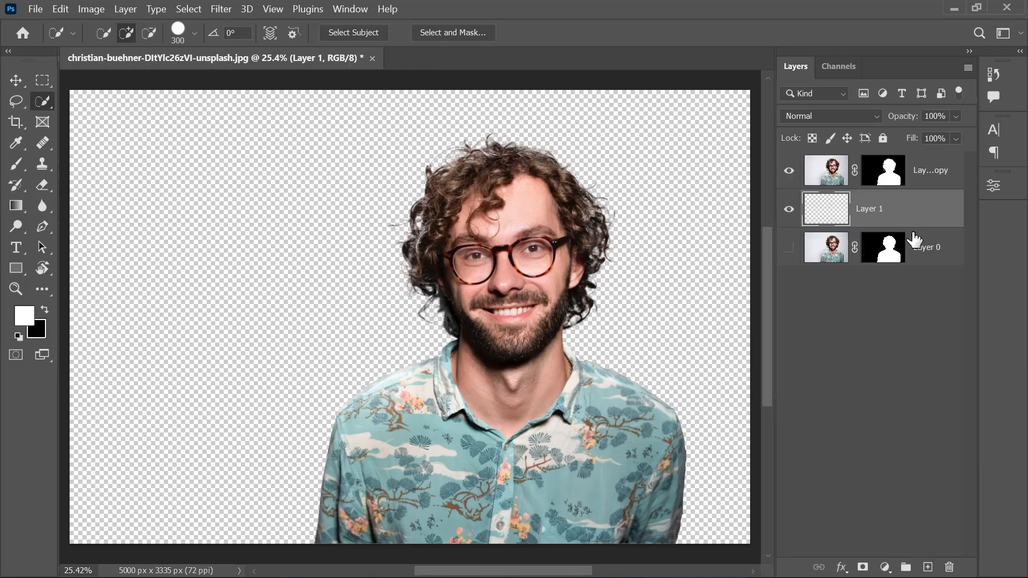
click(16, 206)
drag(90, 123, 743, 533)
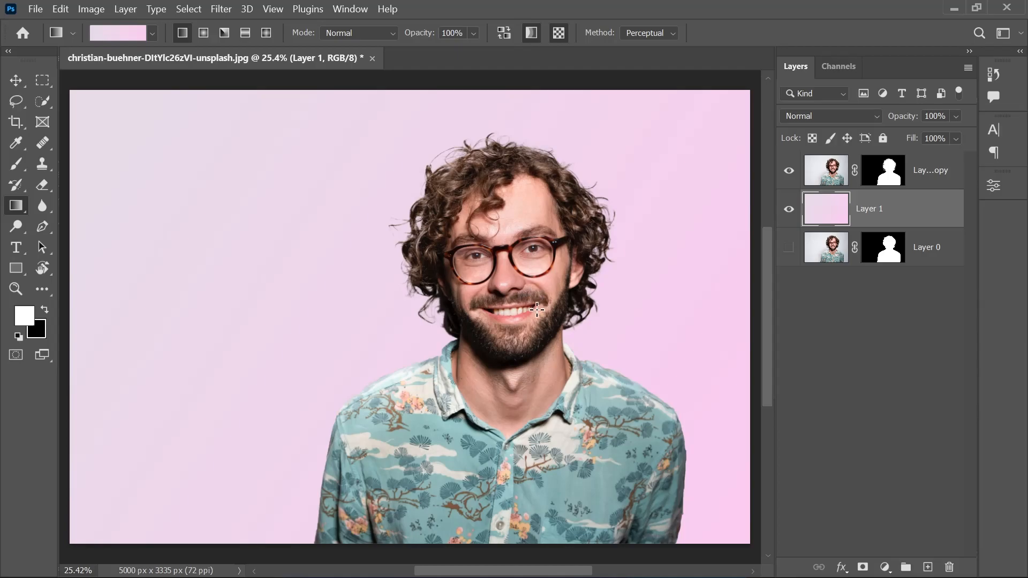